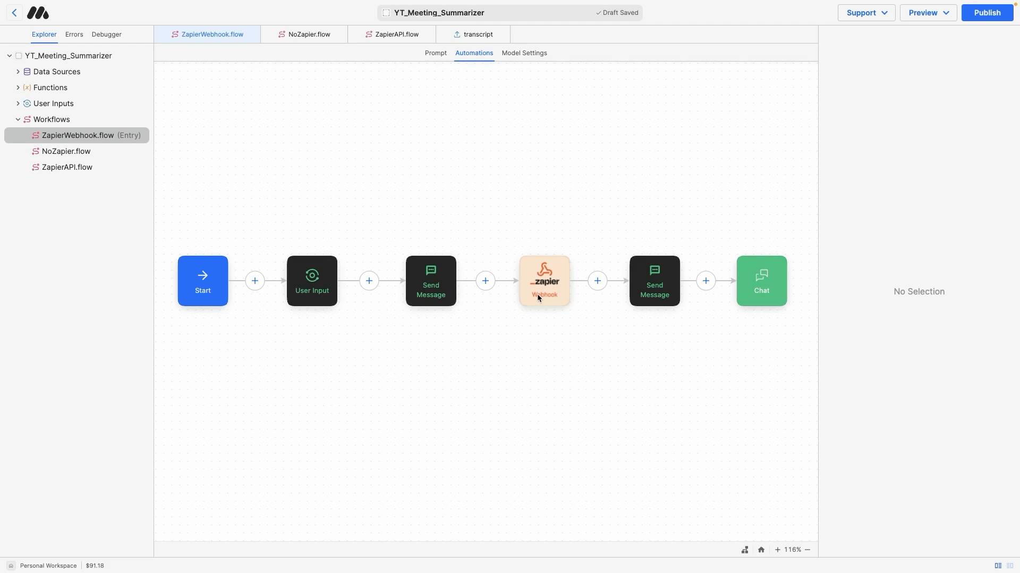
Review the user input, summary message, and existing Zapier webhook steps
click(324, 274)
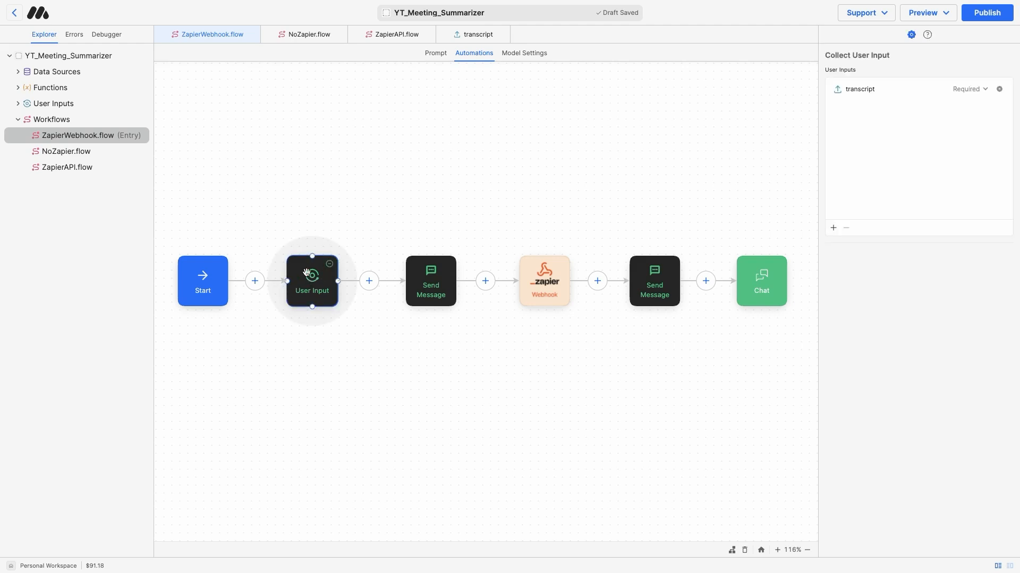
click(425, 266)
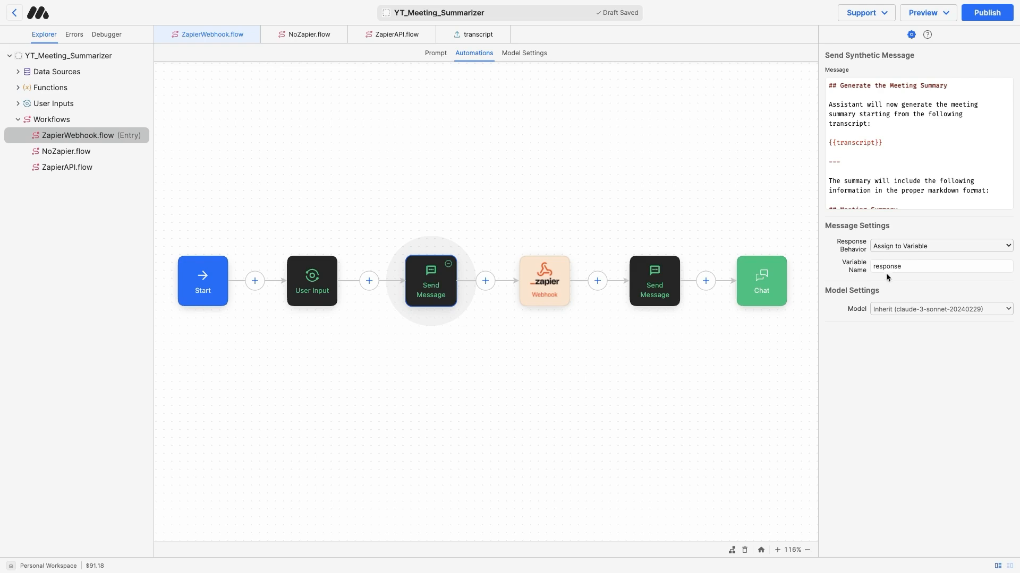
click(542, 277)
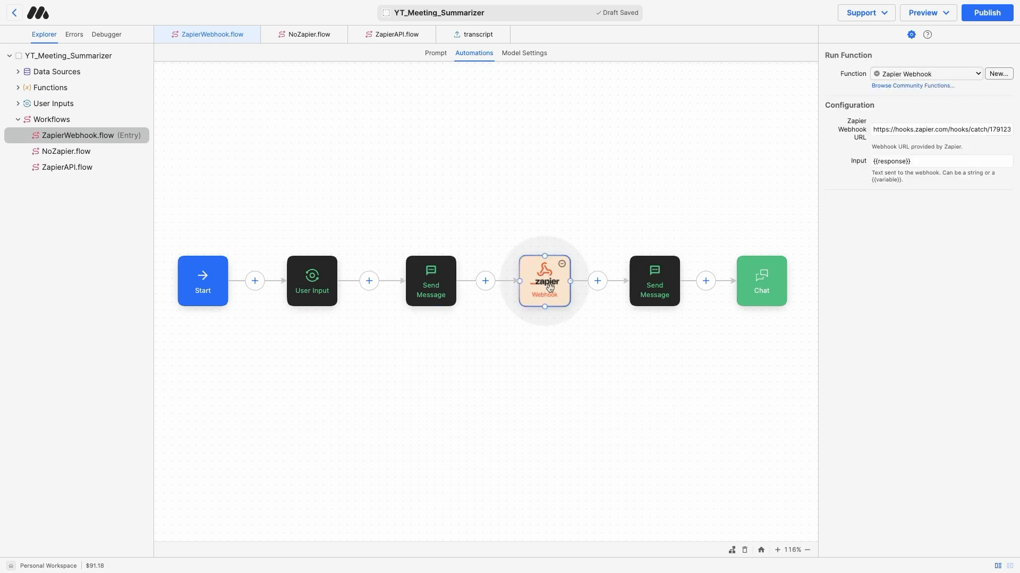
click(576, 366)
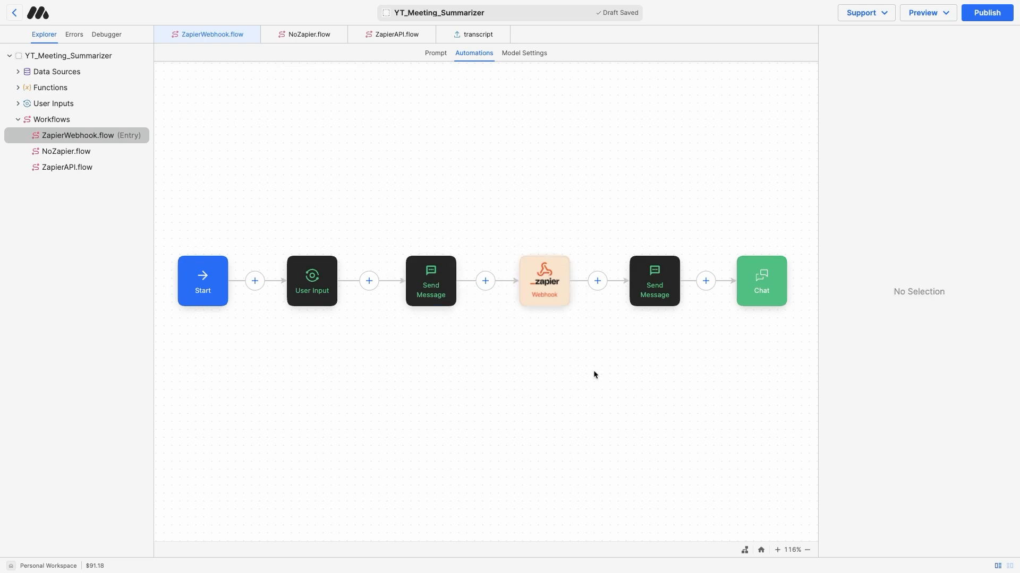
Add a new Run Function step to the workflow canvas
right_click(572, 358)
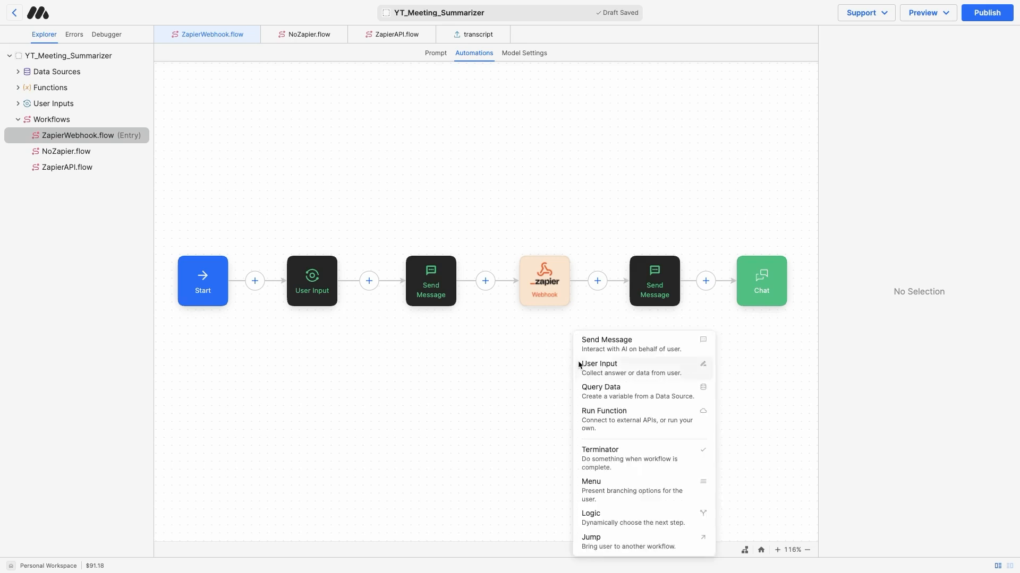
click(615, 426)
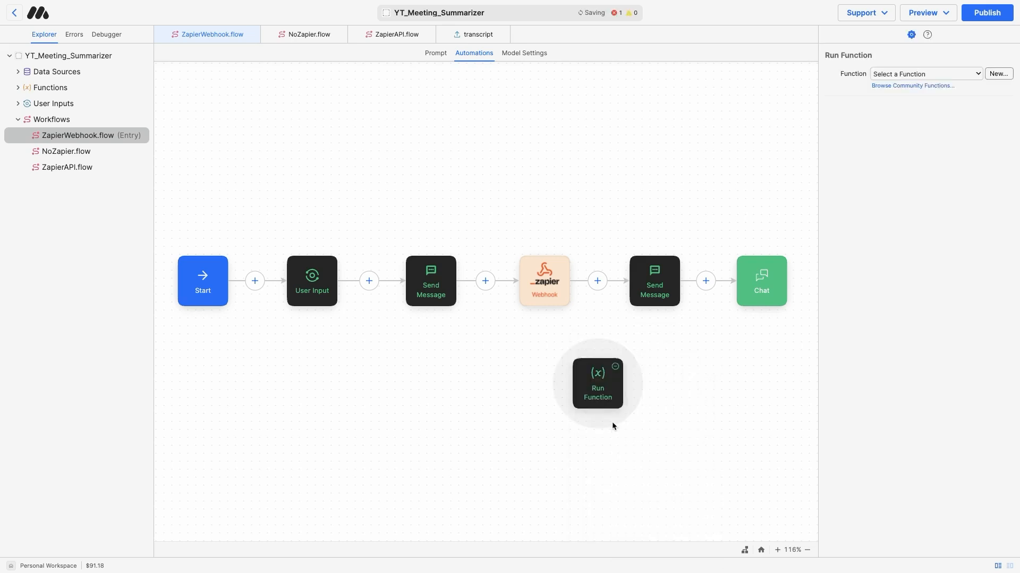
click(598, 282)
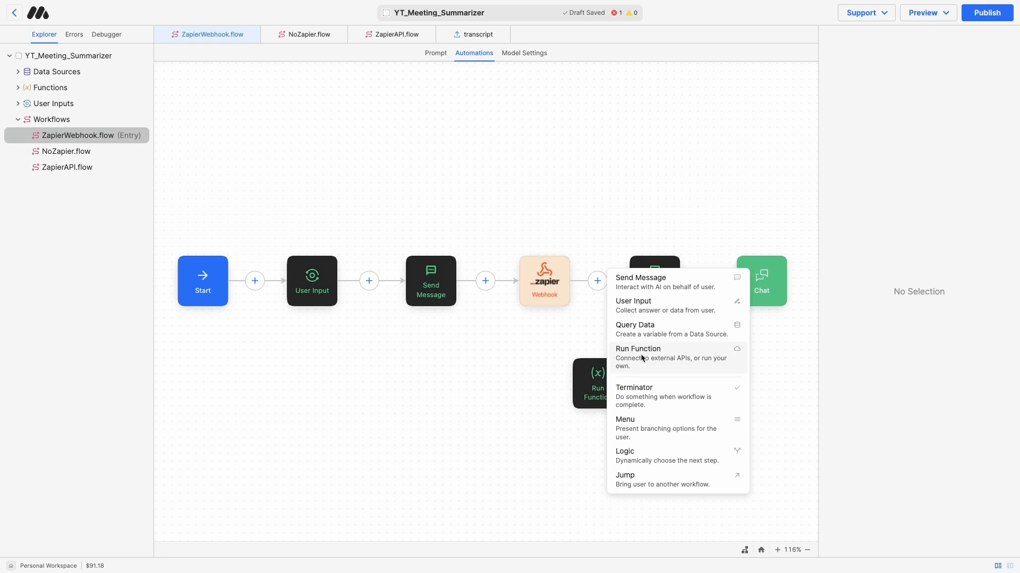
click(523, 344)
click(595, 374)
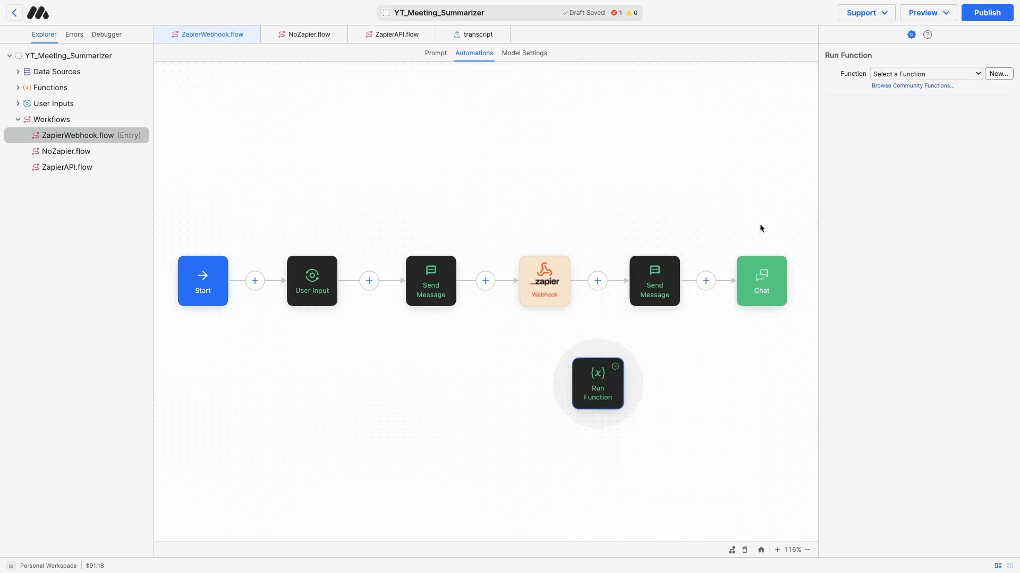
Import the Zapier Webhook community function into the new Run Function step
click(912, 86)
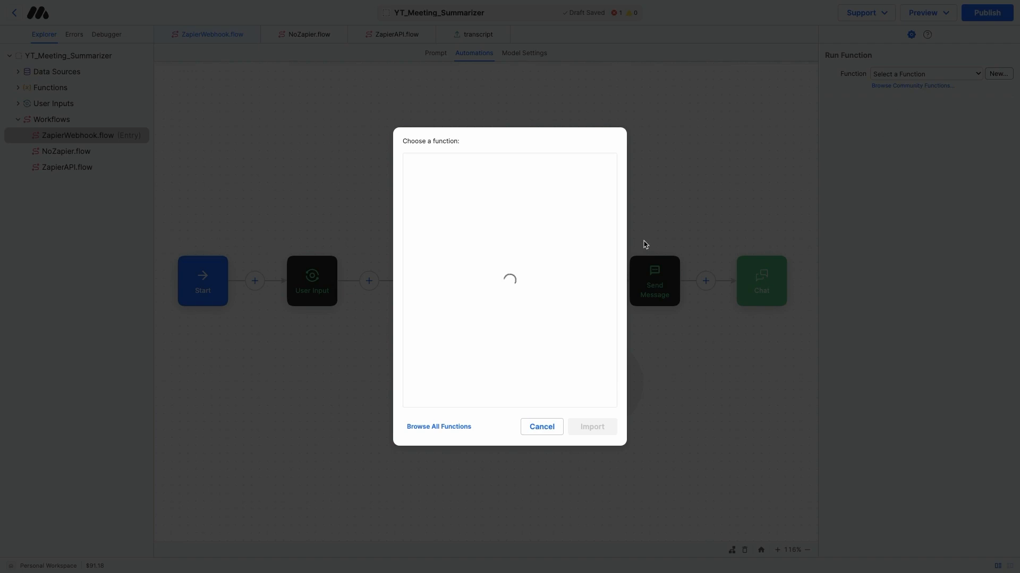
scroll(608, 291, down, 5)
drag(608, 291, 608, 388)
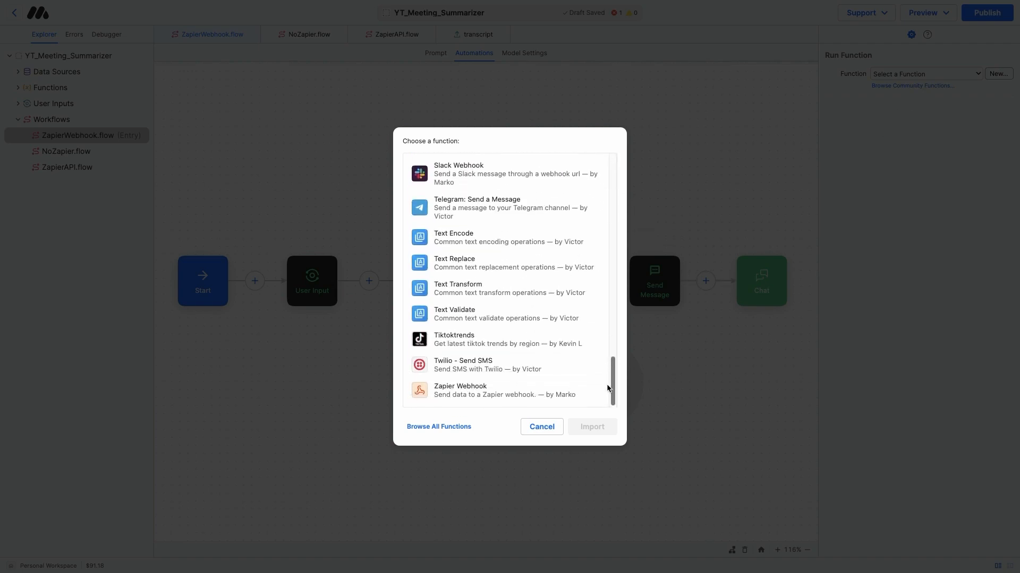
click(557, 382)
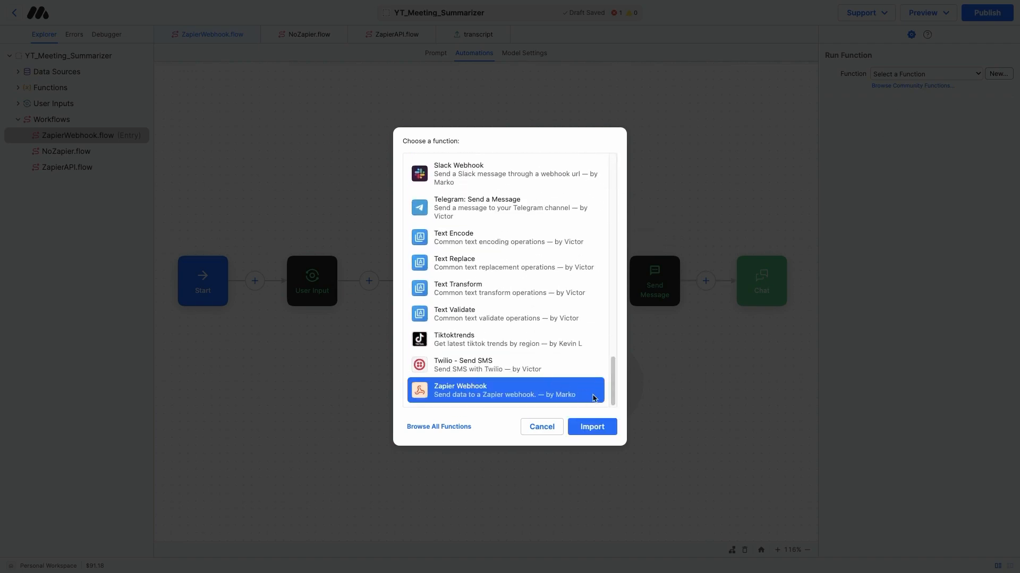
click(601, 428)
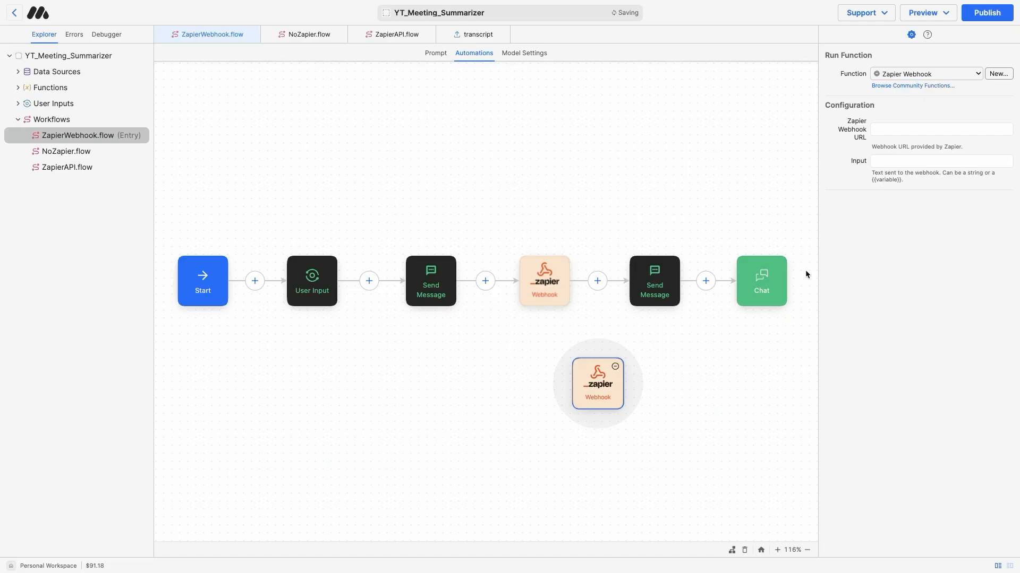
click(891, 130)
click(889, 161)
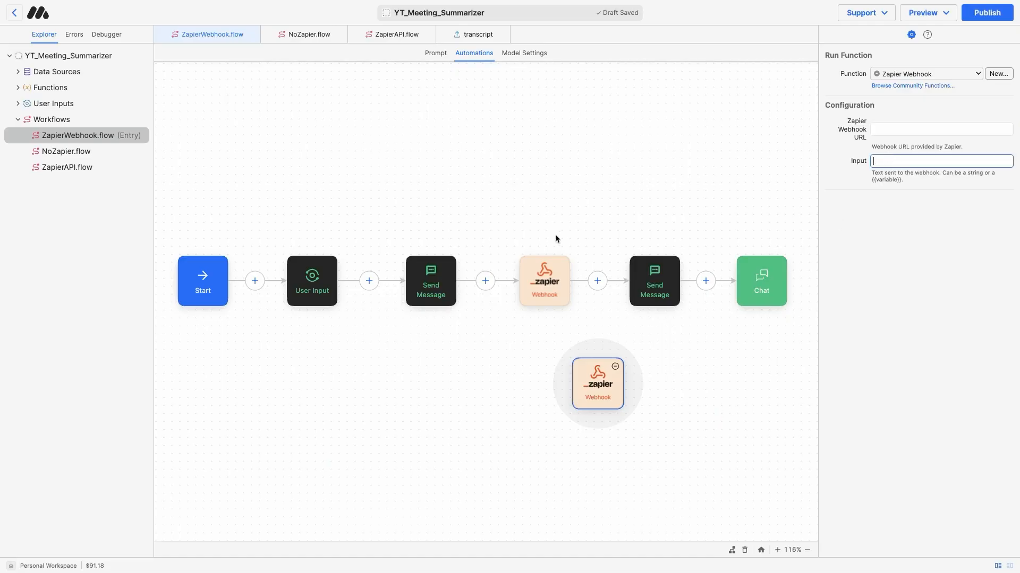
Compare the original webhook's URL and summary response variable, then go to the Meeting Summarizer Zap
click(554, 264)
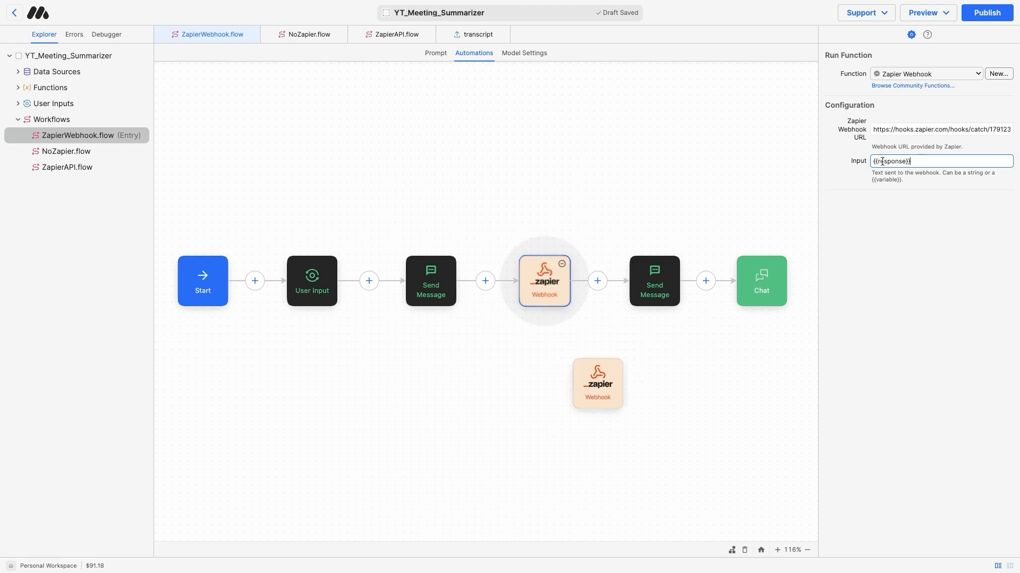
click(438, 277)
click(437, 277)
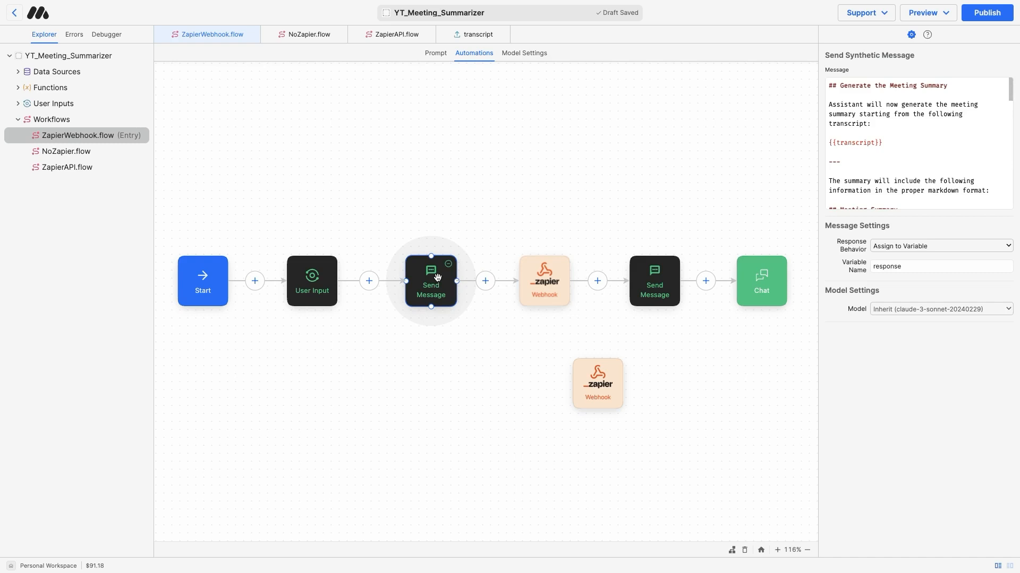
click(597, 379)
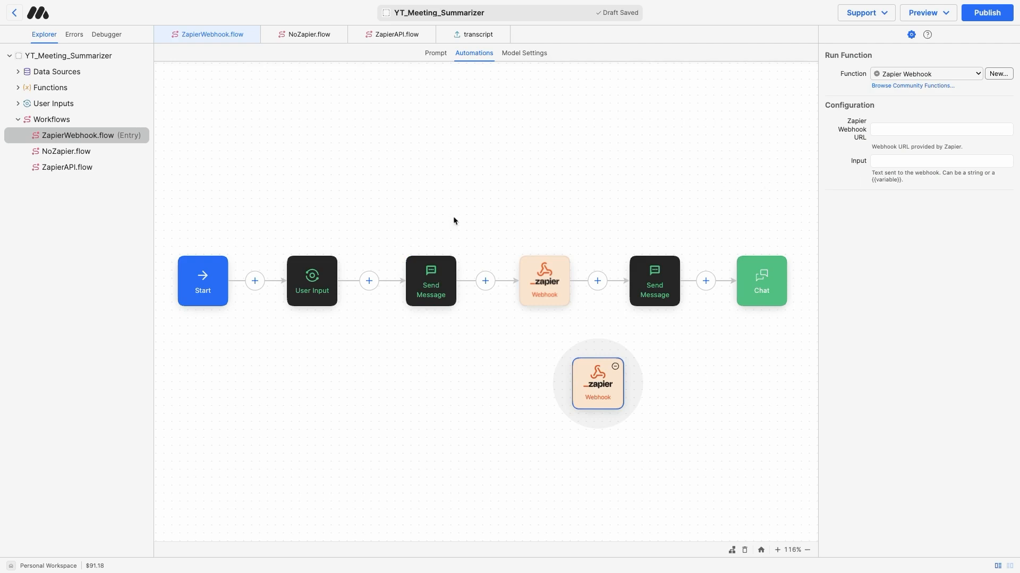
mouse_move(18, 189)
click(58, 122)
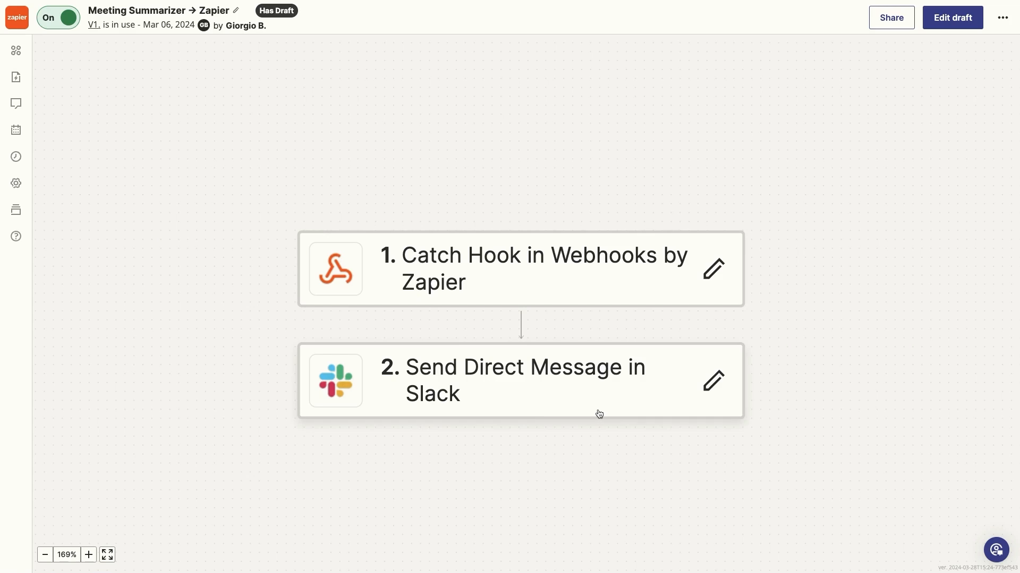
Start a new Zap from the Zaps list and search trigger apps for 'webh'
click(18, 19)
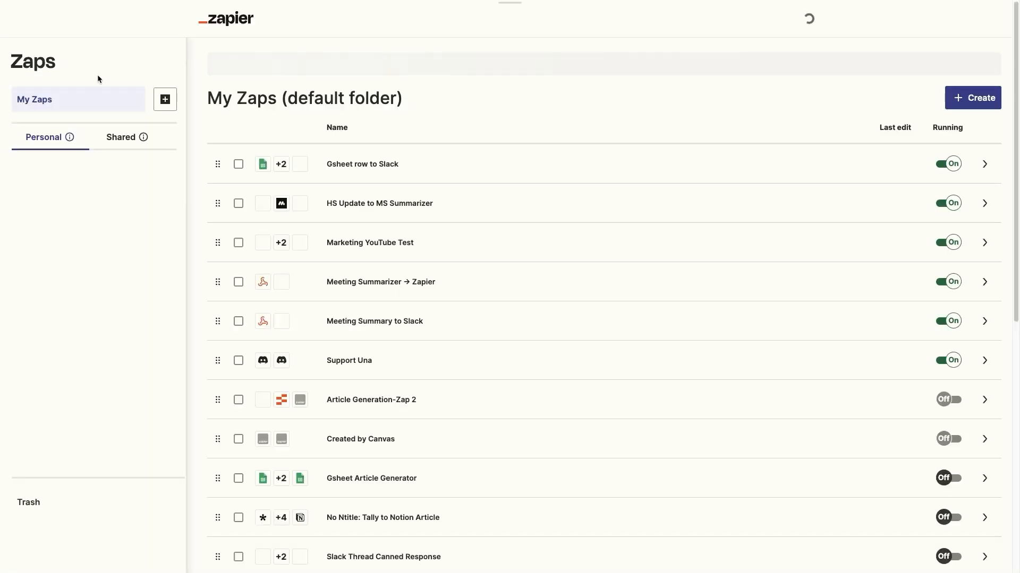
click(972, 97)
click(944, 137)
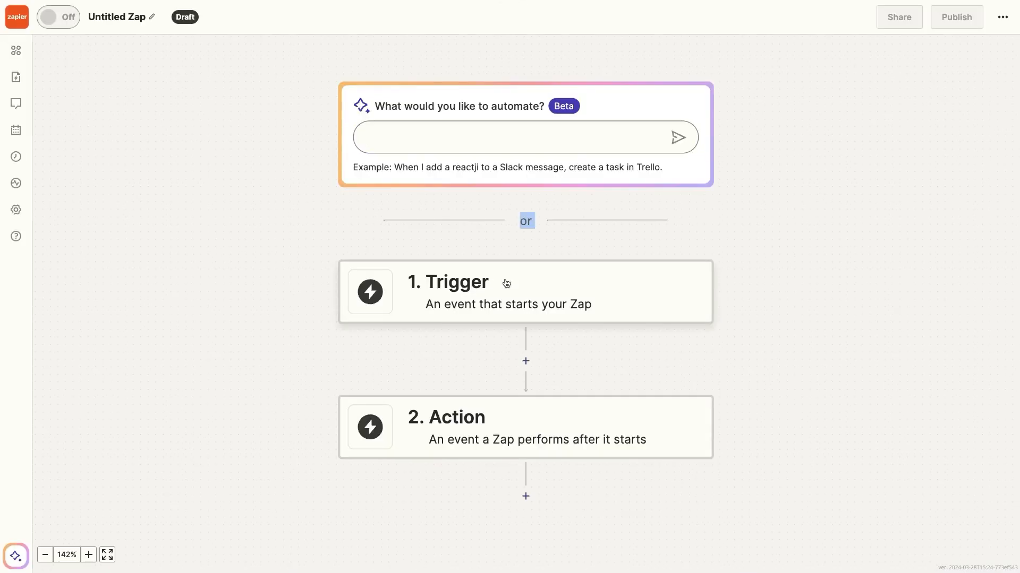
click(526, 289)
text(webh)
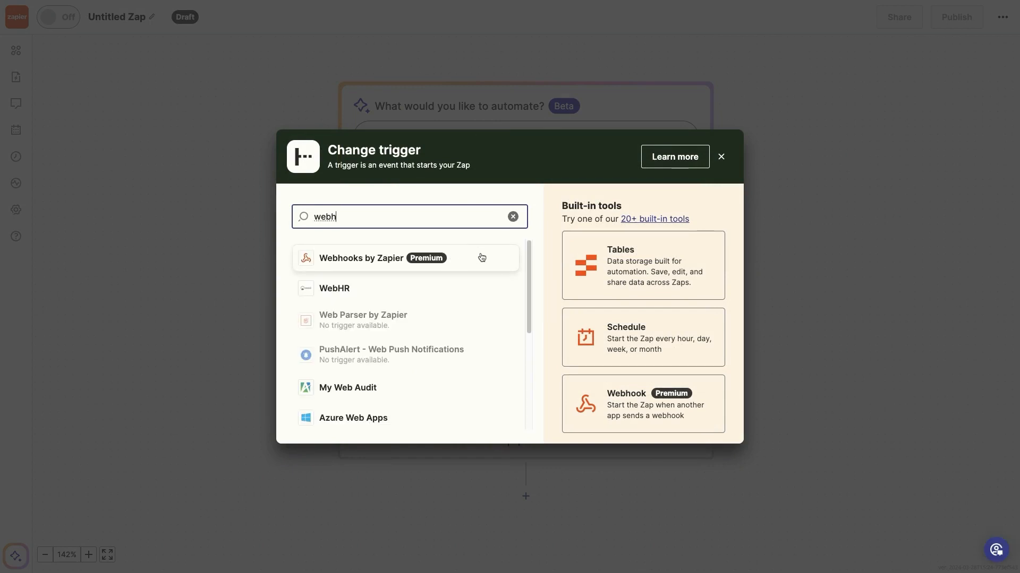
Set the Zap trigger to Catch Hook in Webhooks by Zapier
click(482, 258)
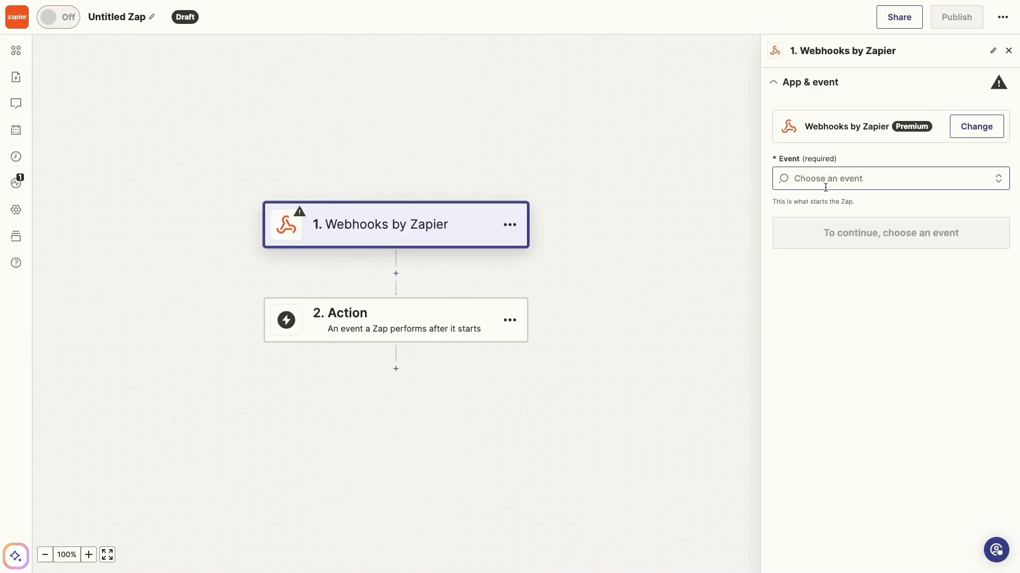
click(826, 183)
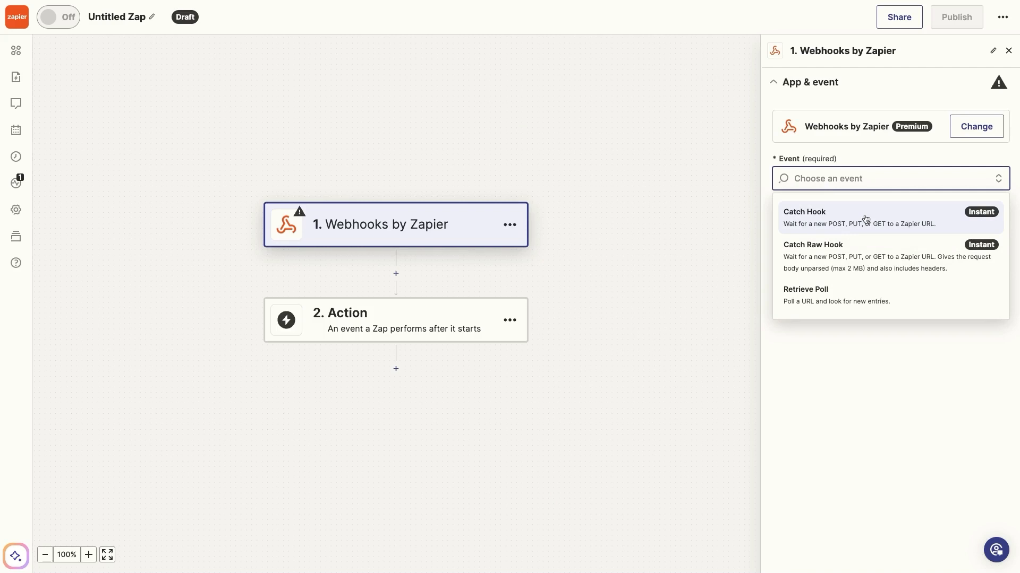
click(866, 218)
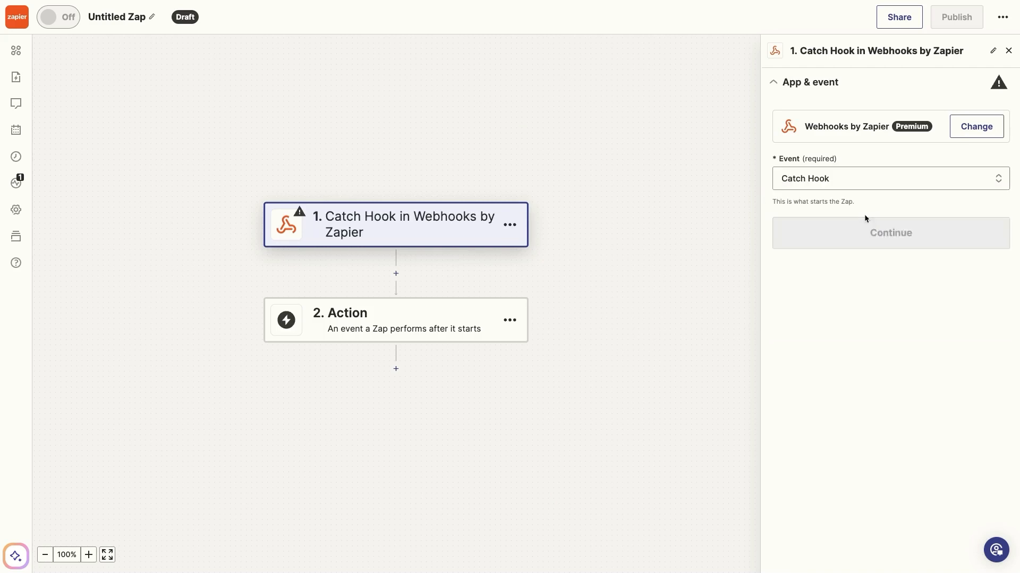
click(863, 228)
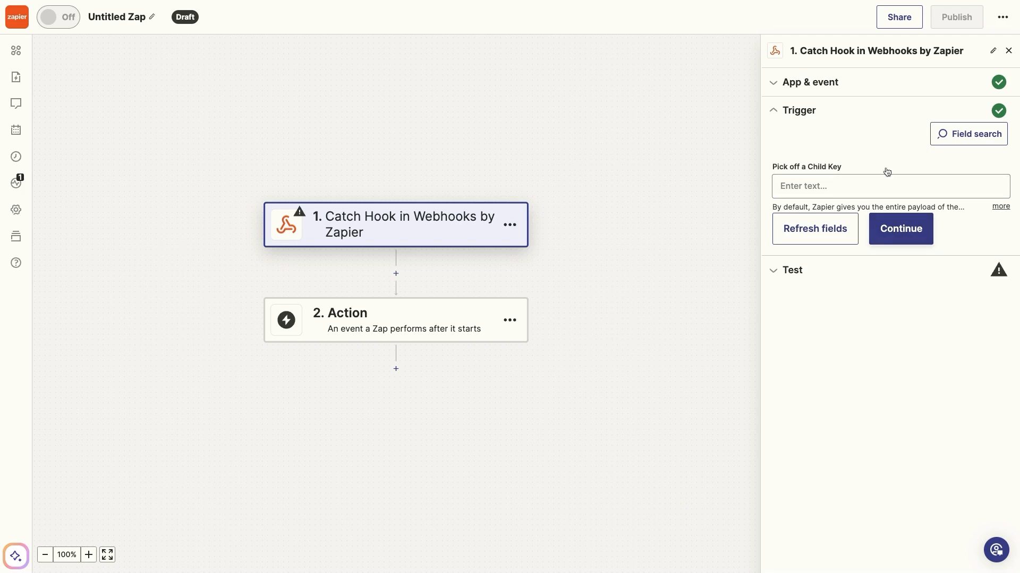
click(898, 236)
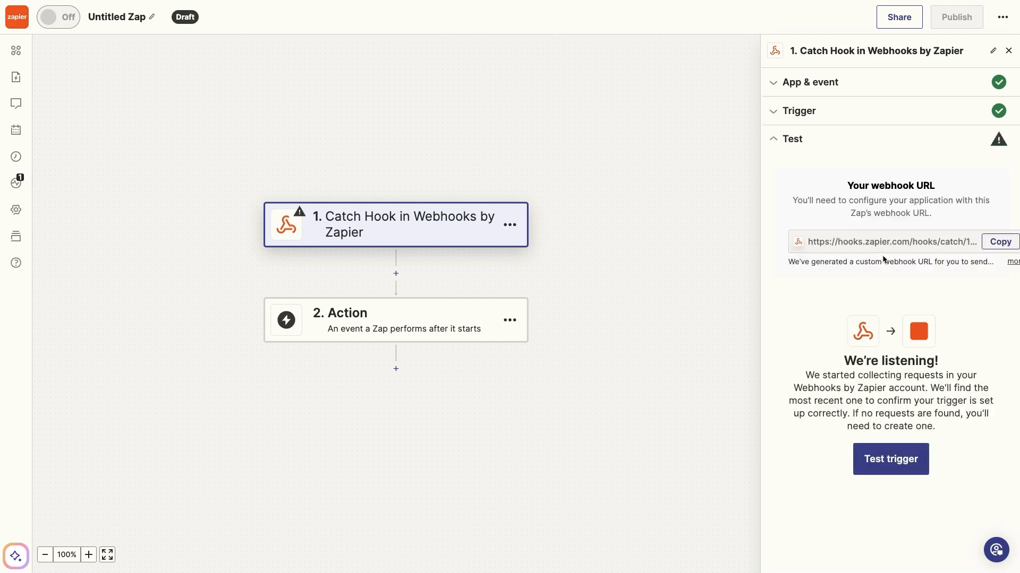
Copy the Zap's webhook URL and return to the YT_Meeting_Summarizer workflow
click(985, 240)
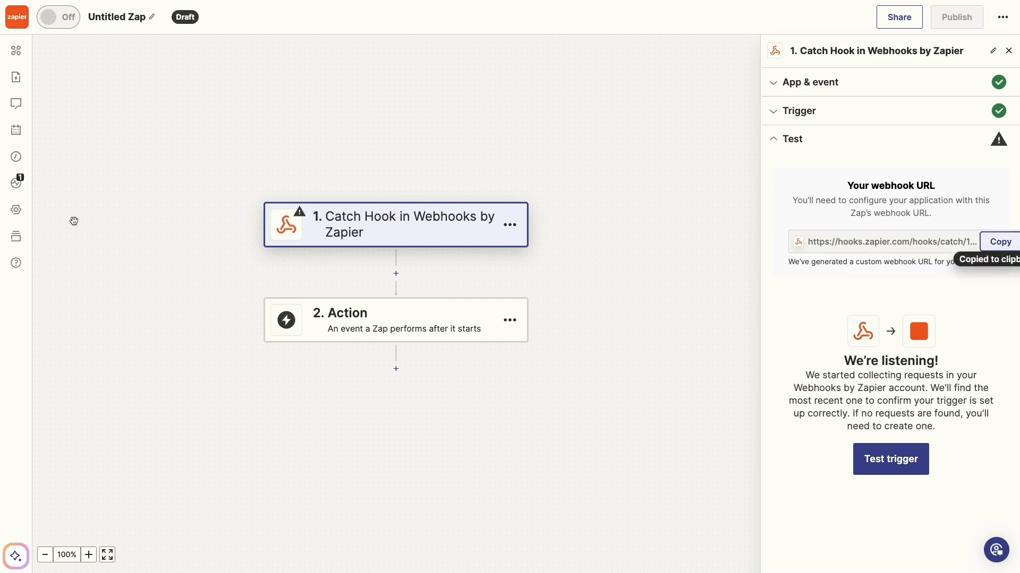
mouse_move(1, 221)
click(82, 104)
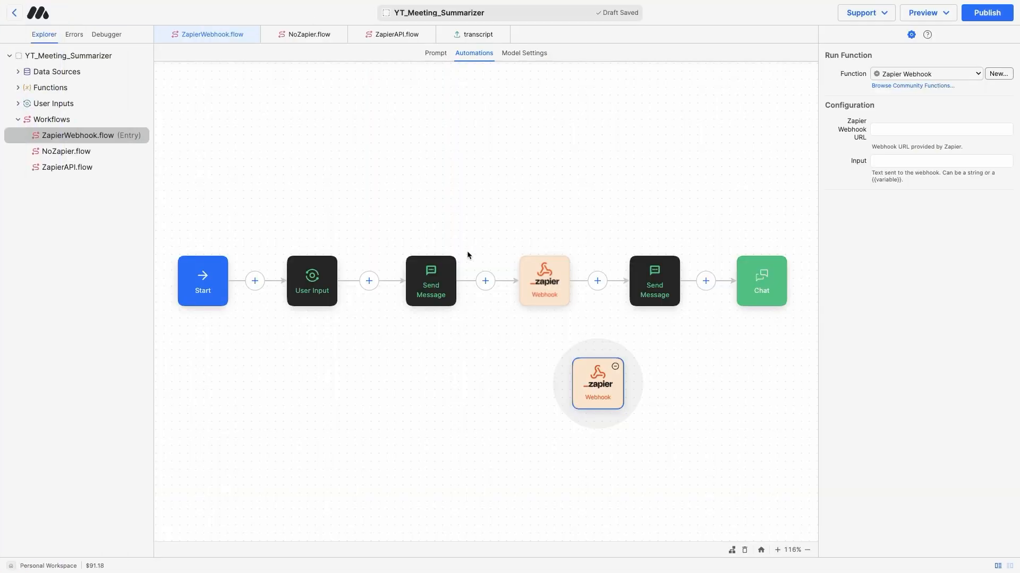
Replace the chained webhook step's URL with the new Zap webhook URL
click(874, 130)
click(538, 273)
double_click(906, 129)
triple_click(906, 129)
key(super+v)
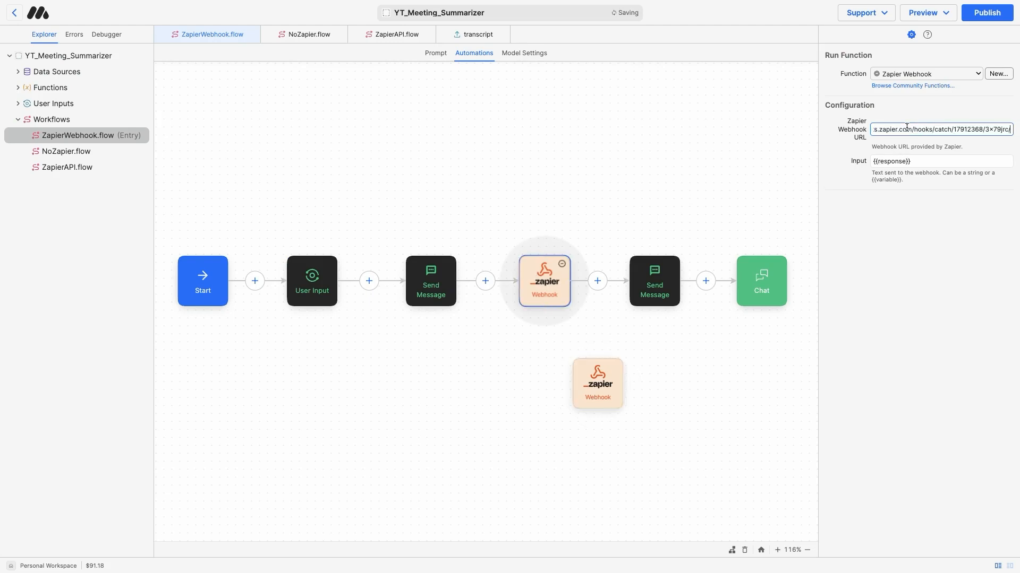
Delete the loose Webhook block and set the webhook input to {{response}}
click(614, 368)
click(615, 367)
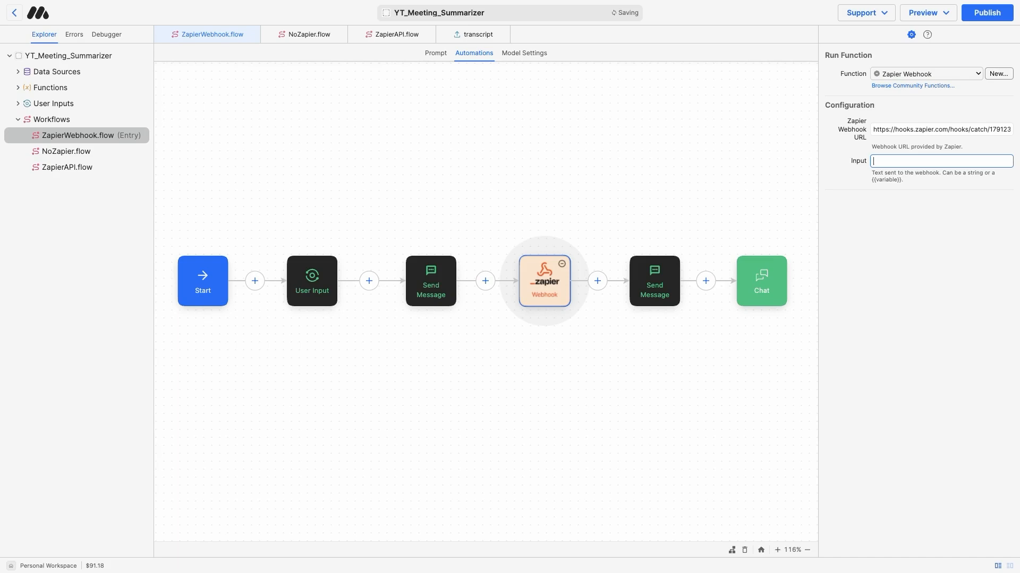
text({{response}})
click(437, 285)
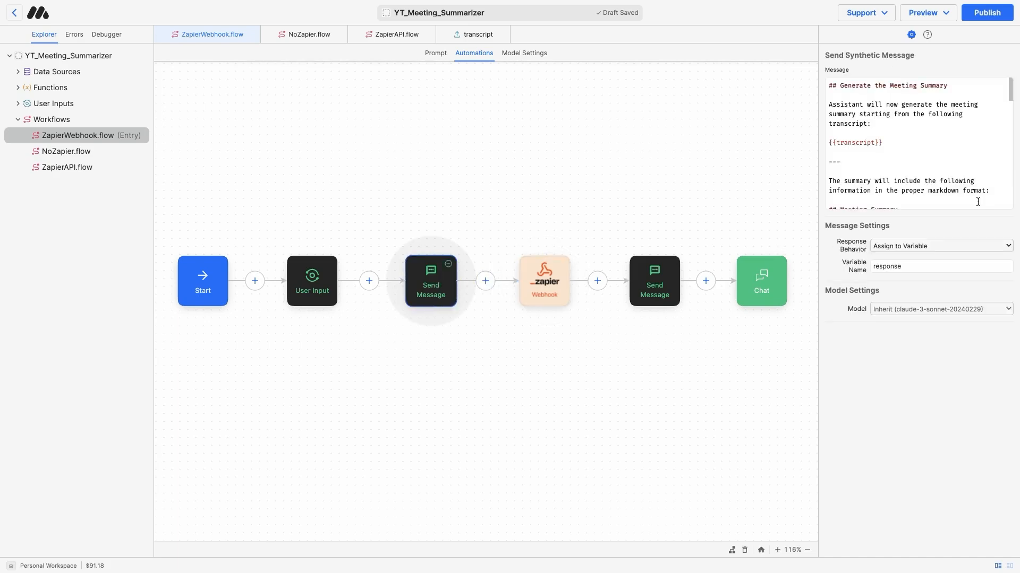
Review the webhook step and the {{response}} text in the following message step
click(551, 287)
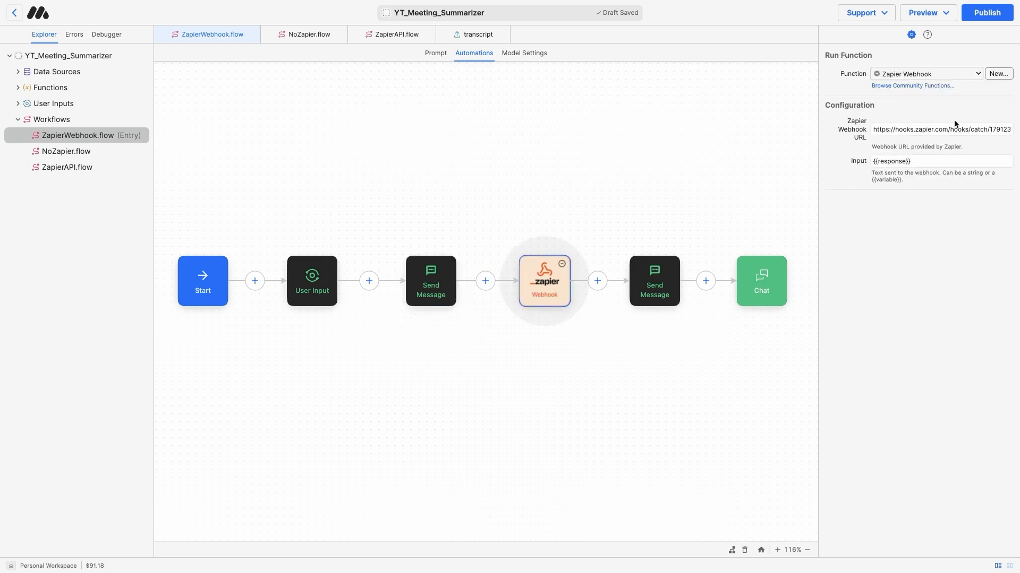
click(651, 280)
drag(890, 109, 808, 103)
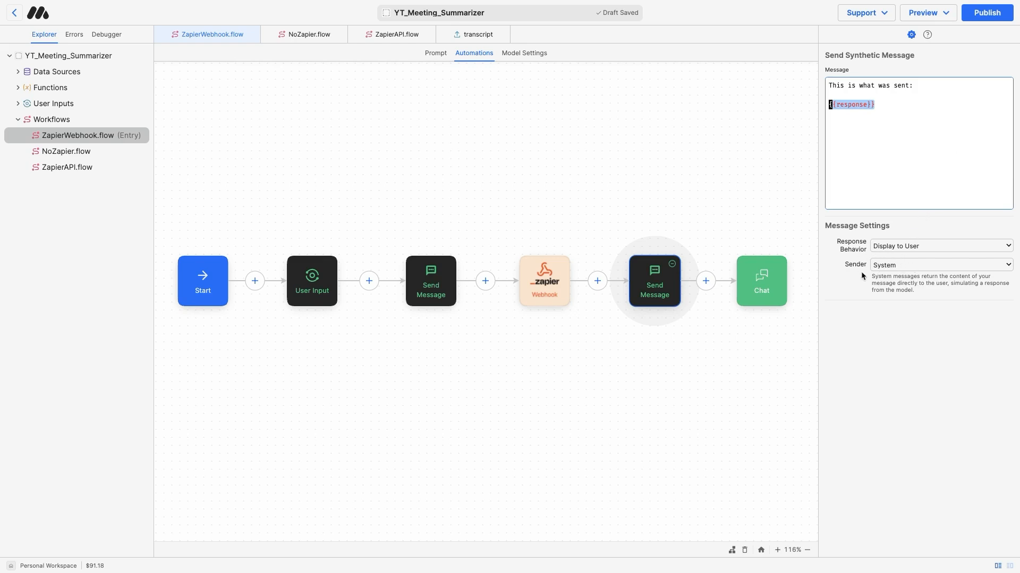
drag(876, 104, 802, 101)
click(901, 179)
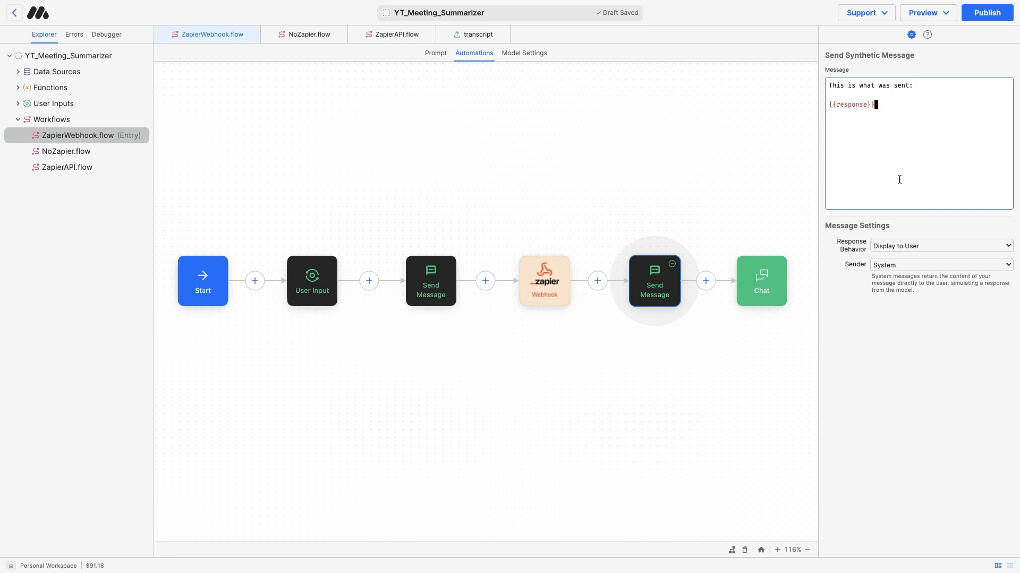
drag(897, 109, 816, 102)
click(899, 102)
drag(901, 114, 794, 73)
click(899, 107)
Publish the app changes and switch to the Zap being built
click(985, 15)
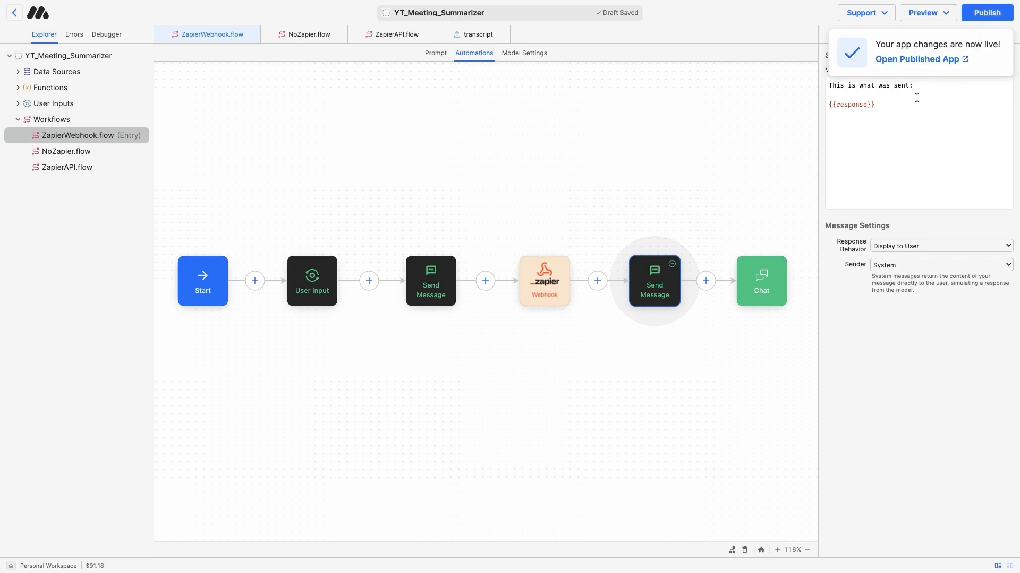
mouse_move(1, 259)
click(74, 126)
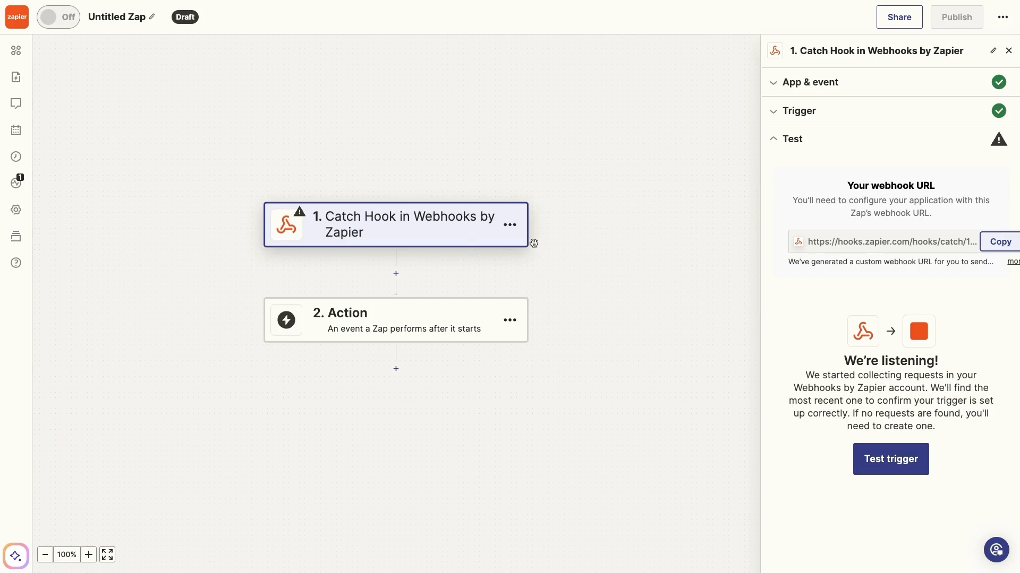
Test the Catch Hook trigger, finding no request, then select MindStudio's webhook URL
click(898, 466)
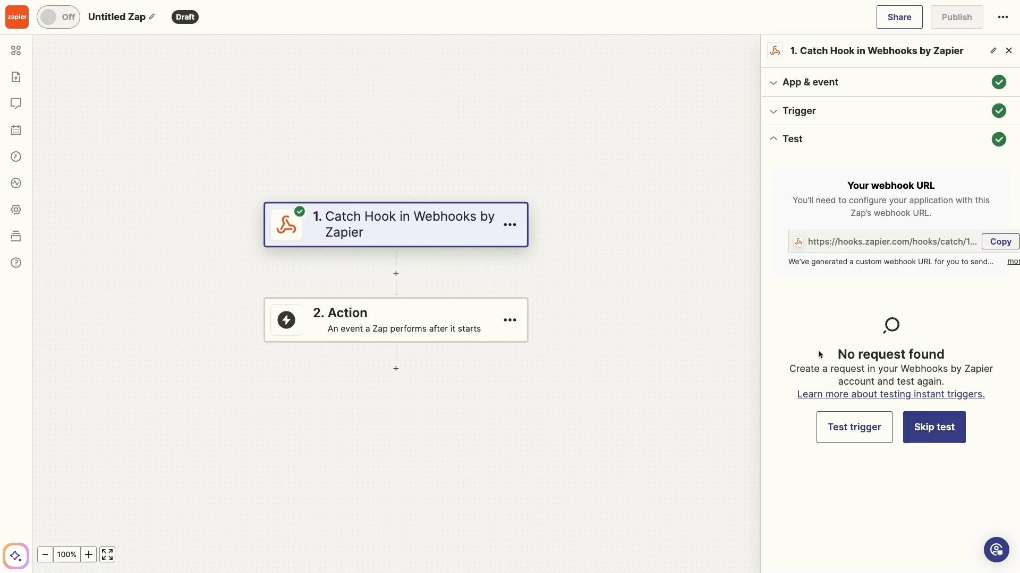
mouse_move(0, 243)
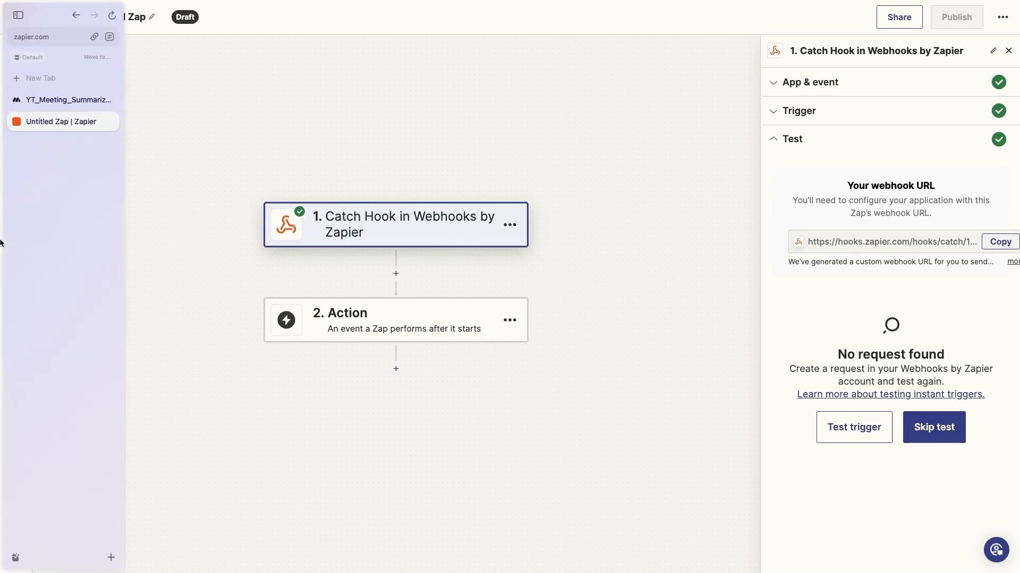
click(60, 102)
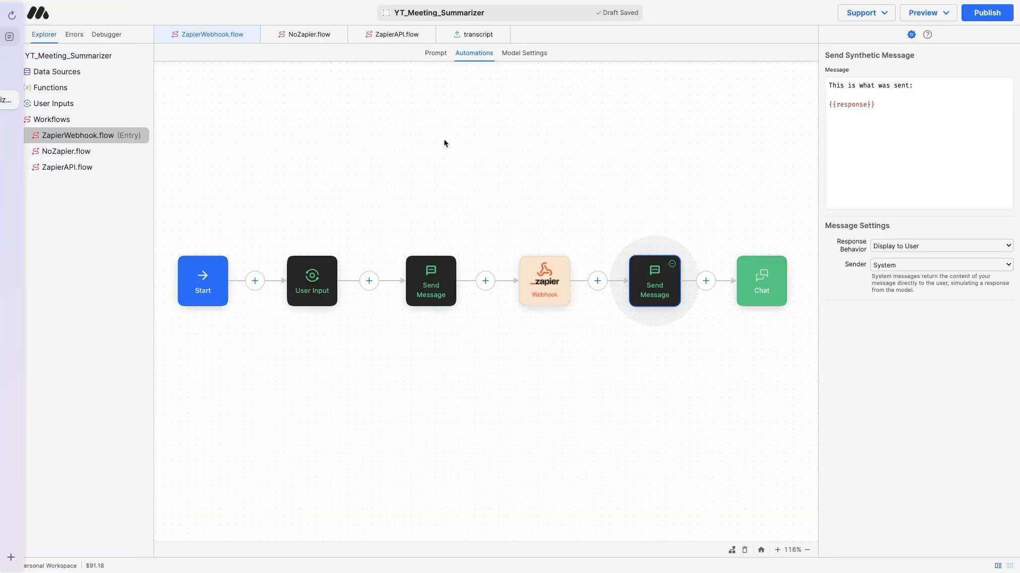
click(550, 281)
triple_click(894, 130)
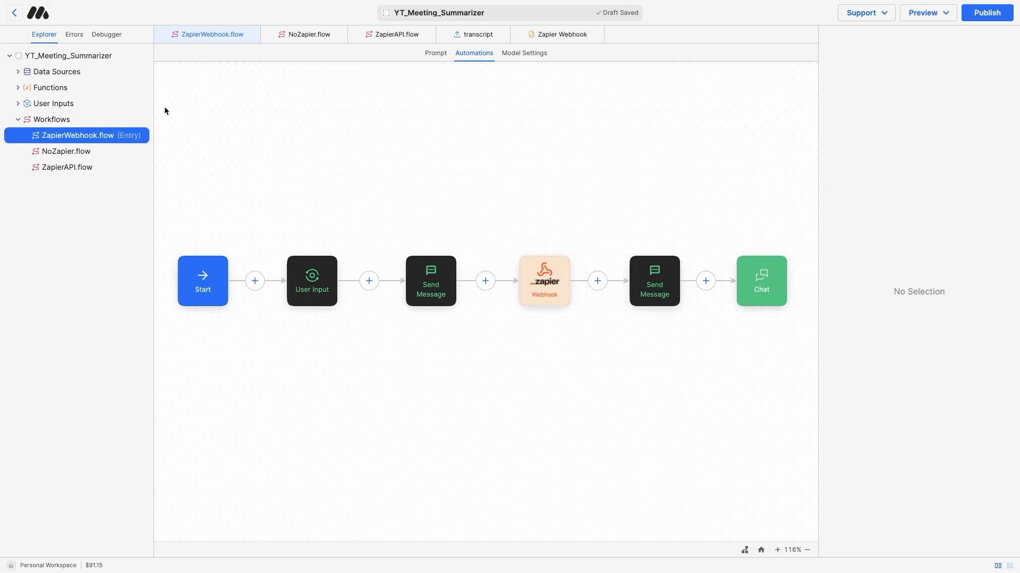
Run the Zapier Webhook function's test data with the new Zap URL and input 'test'
click(17, 88)
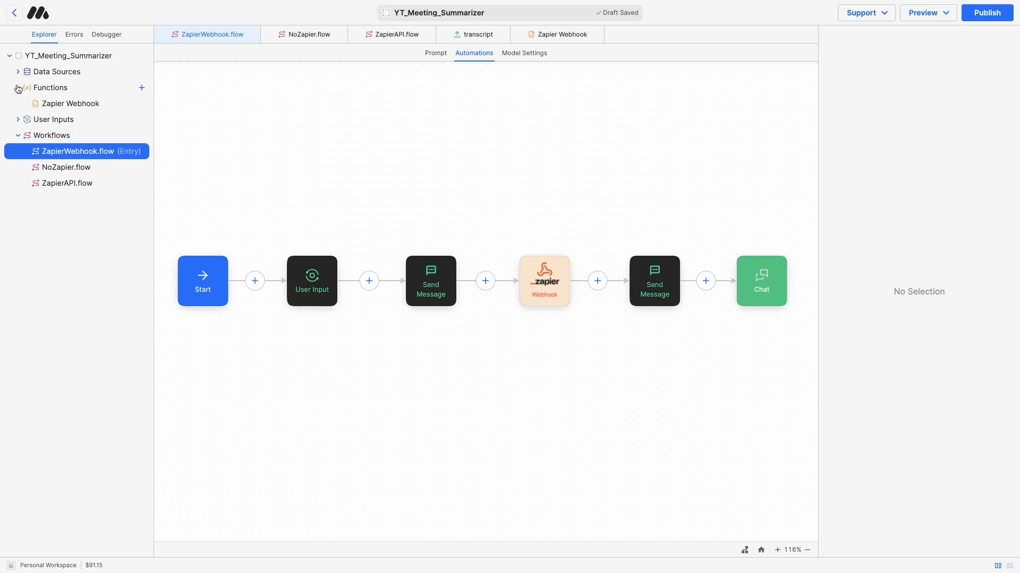
click(38, 104)
click(517, 53)
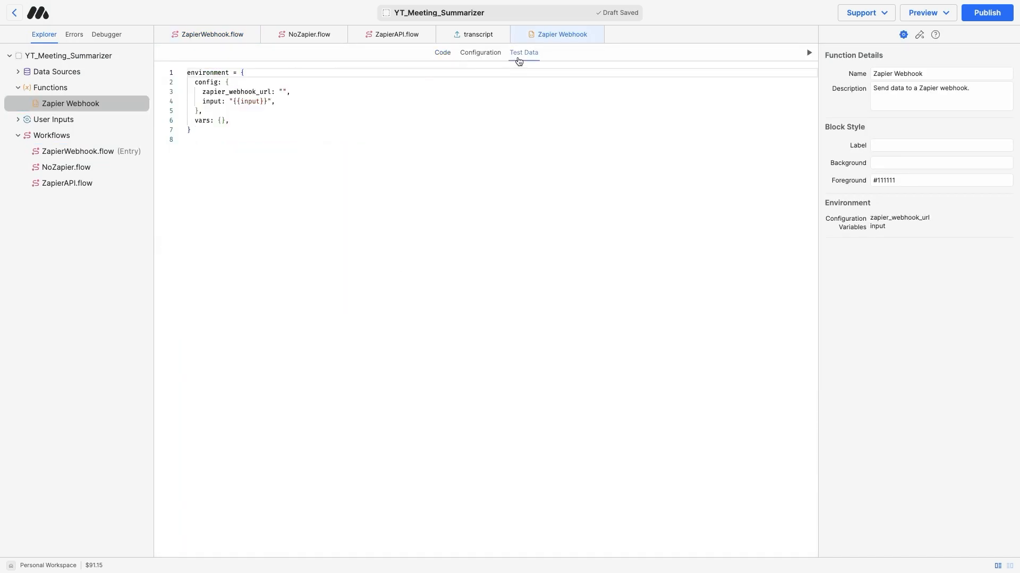
click(286, 90)
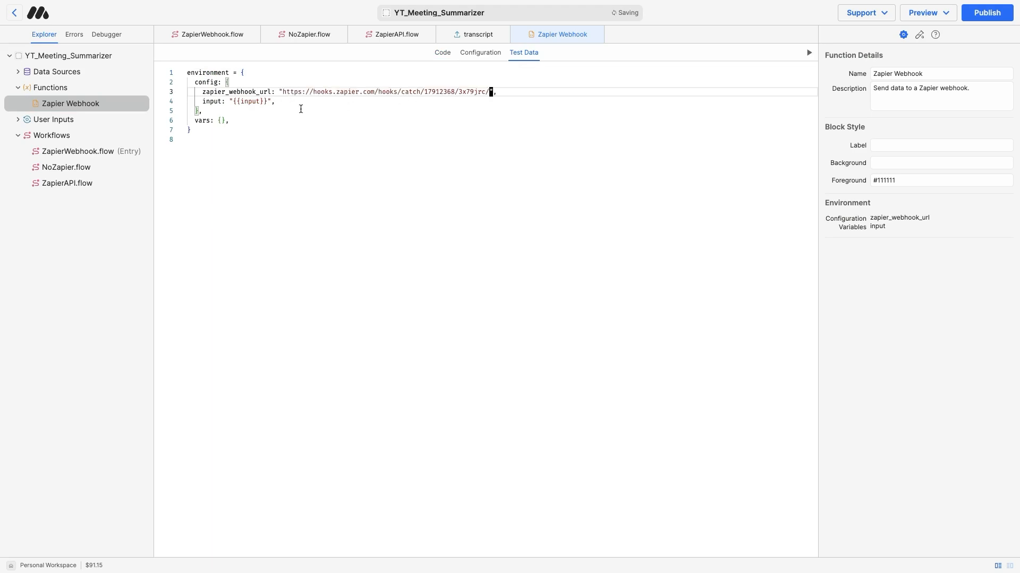
drag(232, 102, 268, 101)
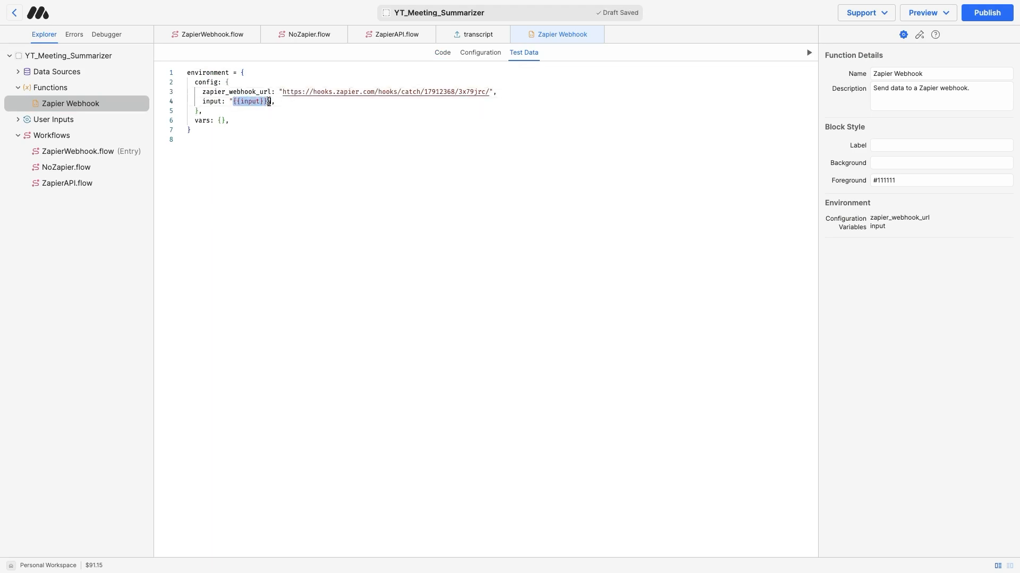
text(test)
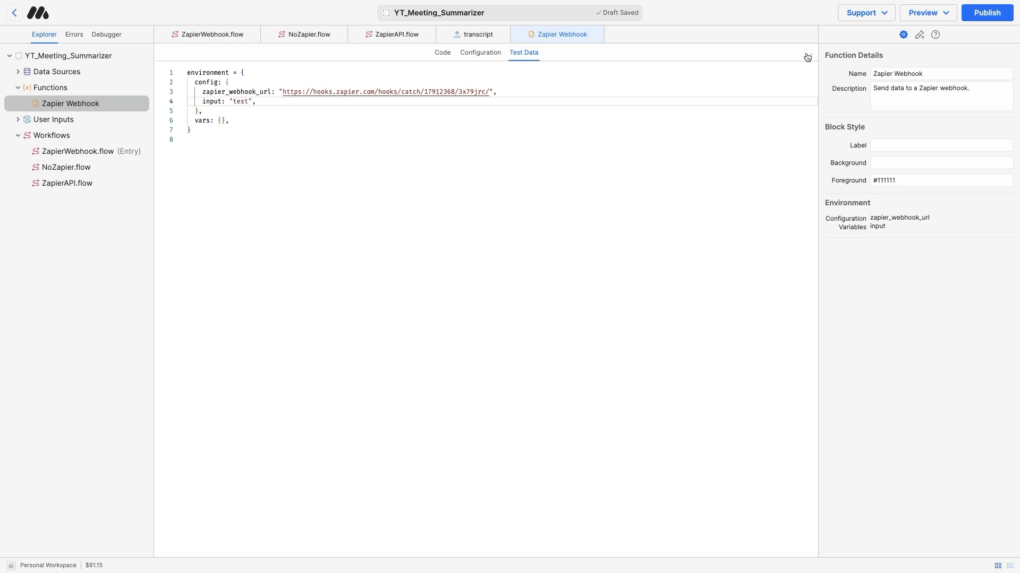
click(807, 54)
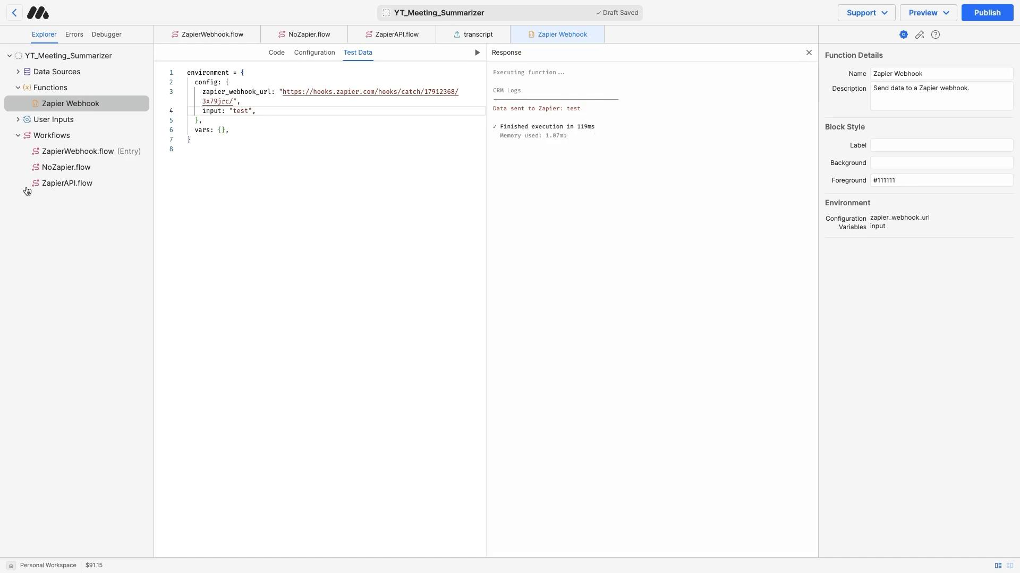
Retest the Zapier trigger and continue with the received request A record
mouse_move(2, 192)
click(51, 128)
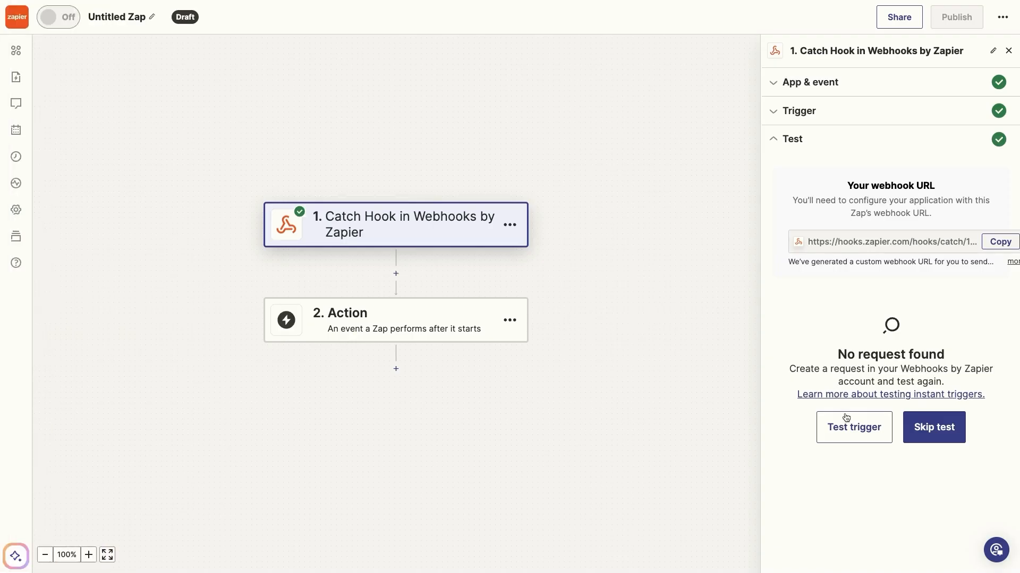
click(854, 428)
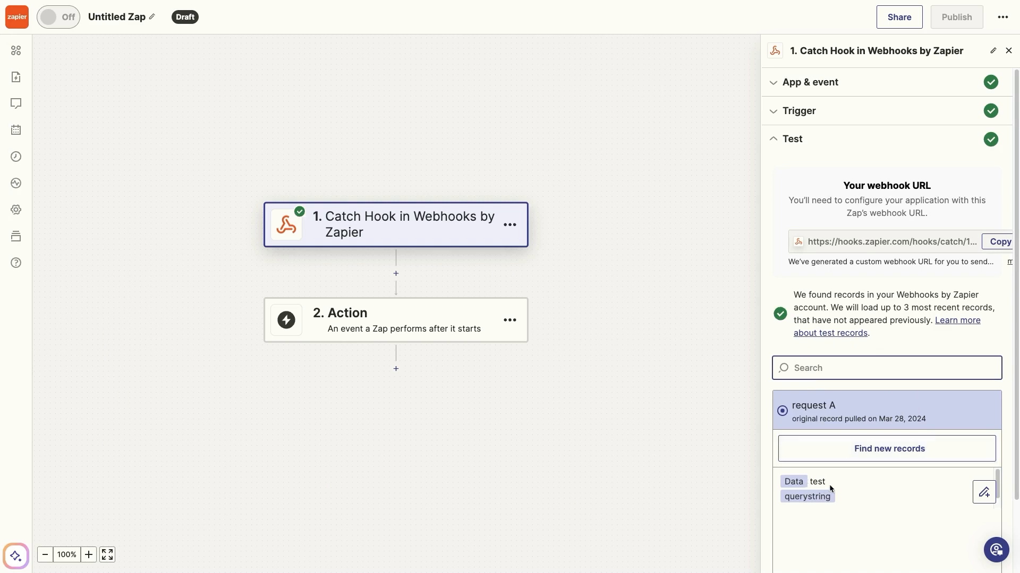
scroll(852, 484, down, 3)
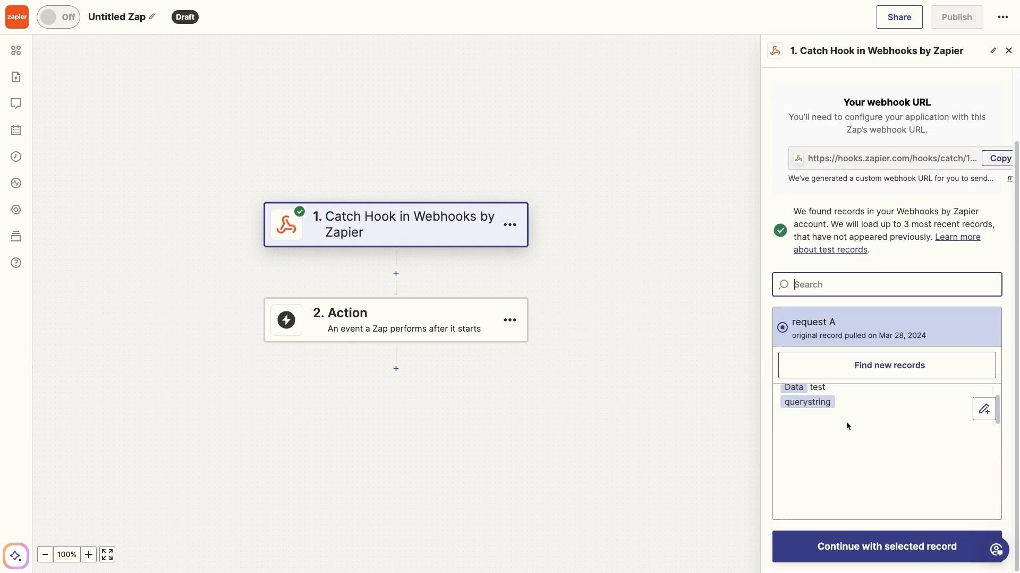
click(864, 546)
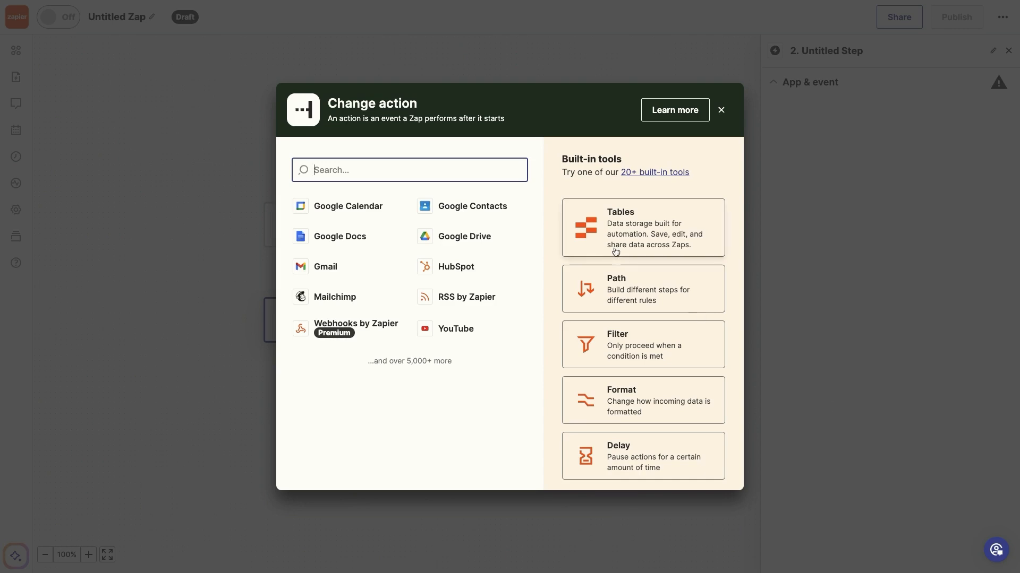
Choose Slack as the action app with the Send Direct Message event
text(slack)
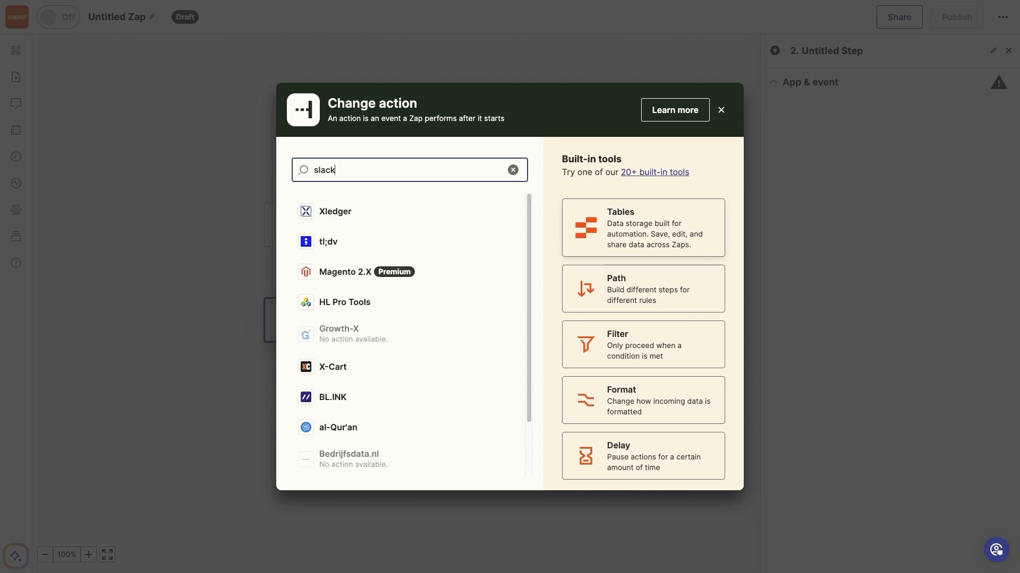
click(439, 215)
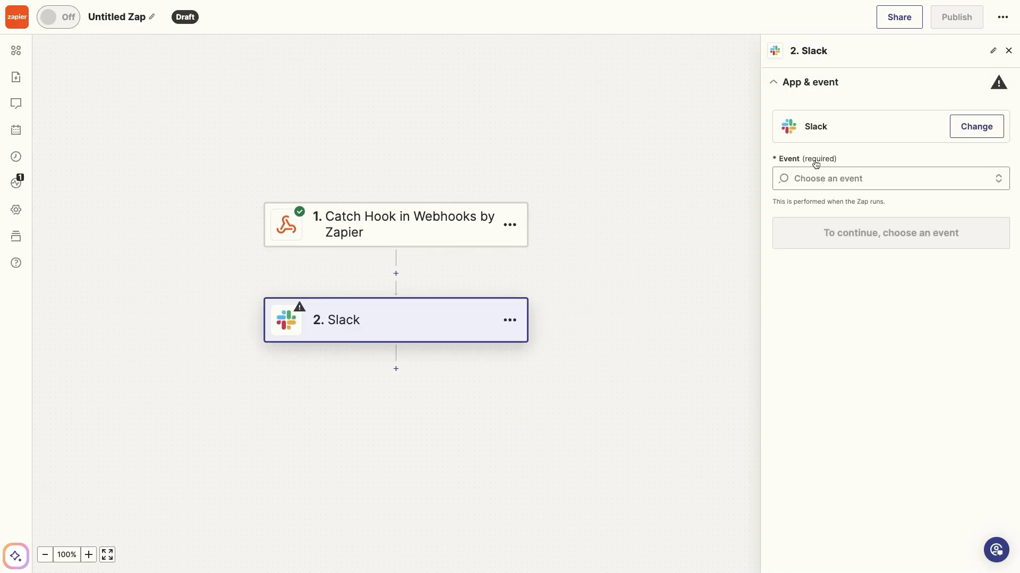
click(819, 173)
scroll(902, 409, down, 3)
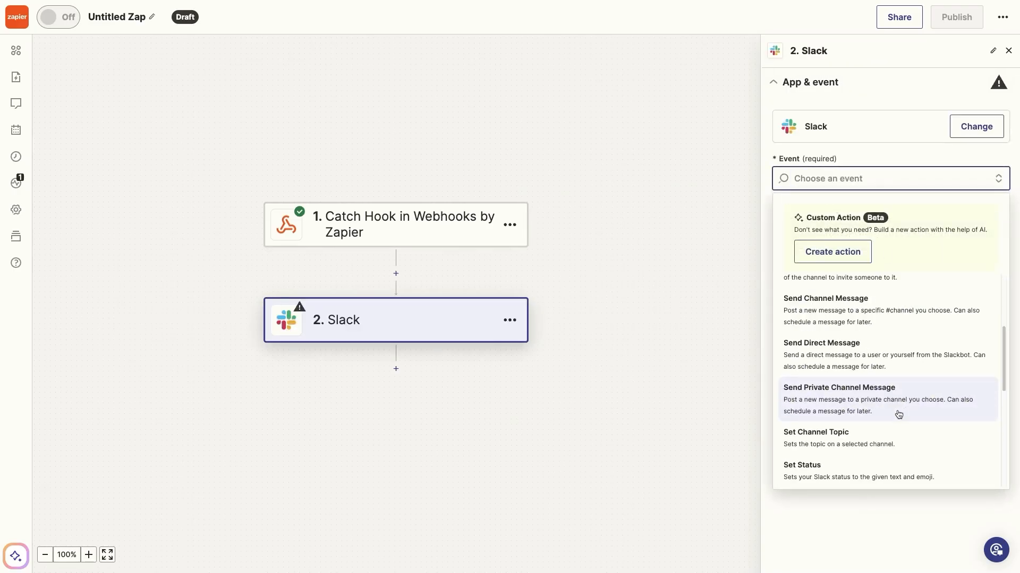
click(874, 356)
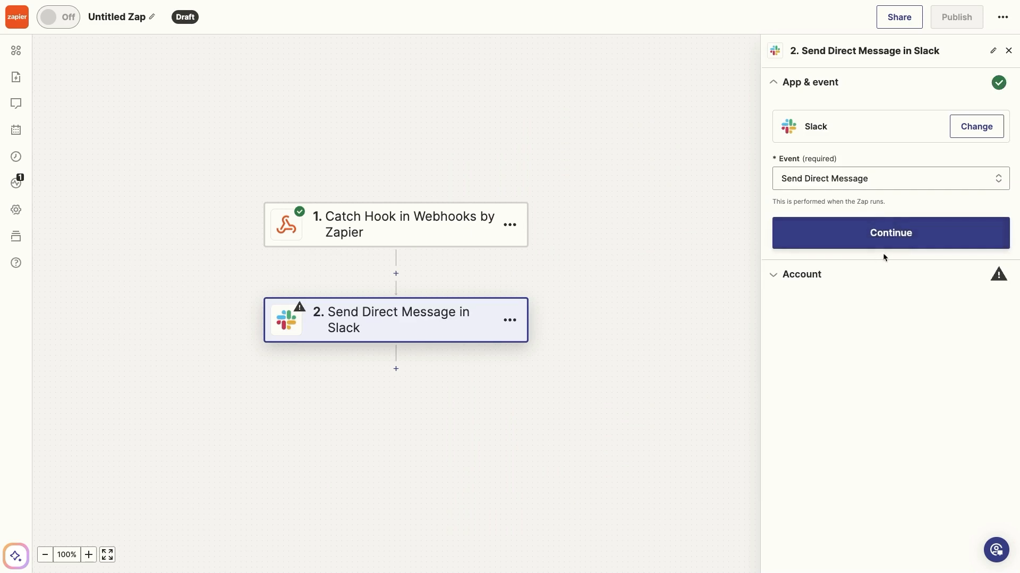
Connect the existing Zapier-linked Slack account to the step
click(953, 236)
click(971, 156)
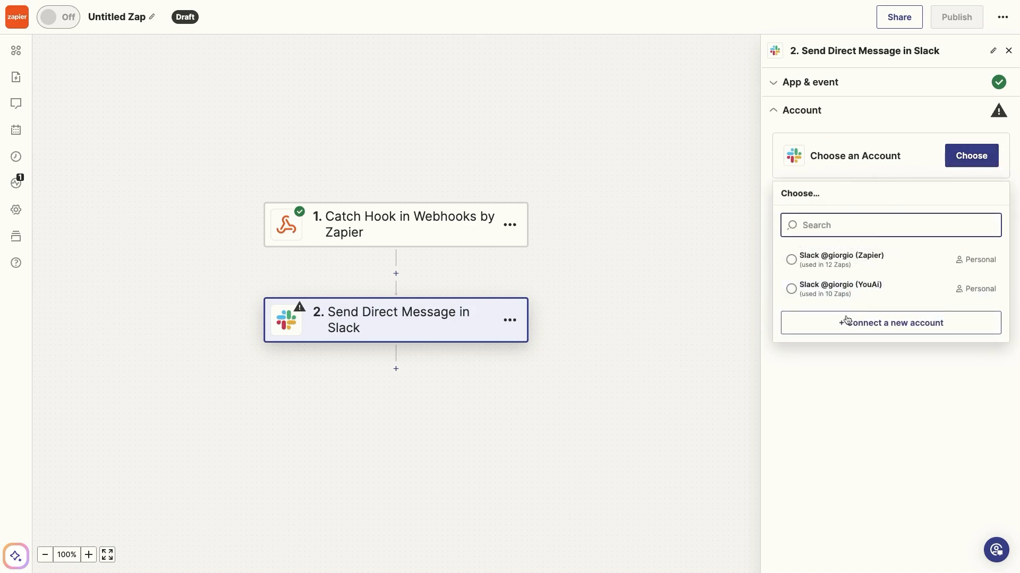
click(863, 263)
click(814, 254)
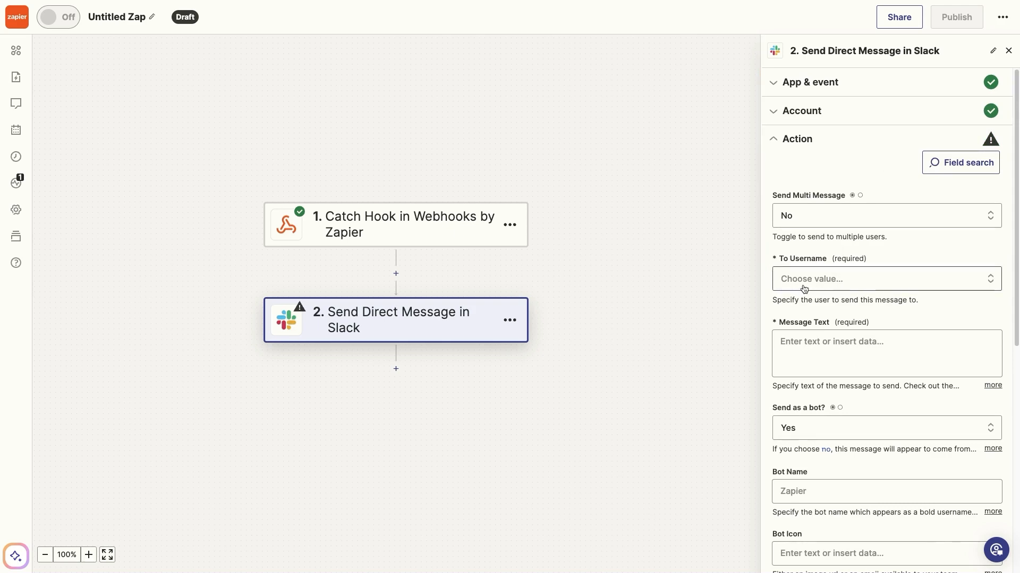
Address the Slack direct message to yourself with the webhook's 1. Data as the message text
click(819, 285)
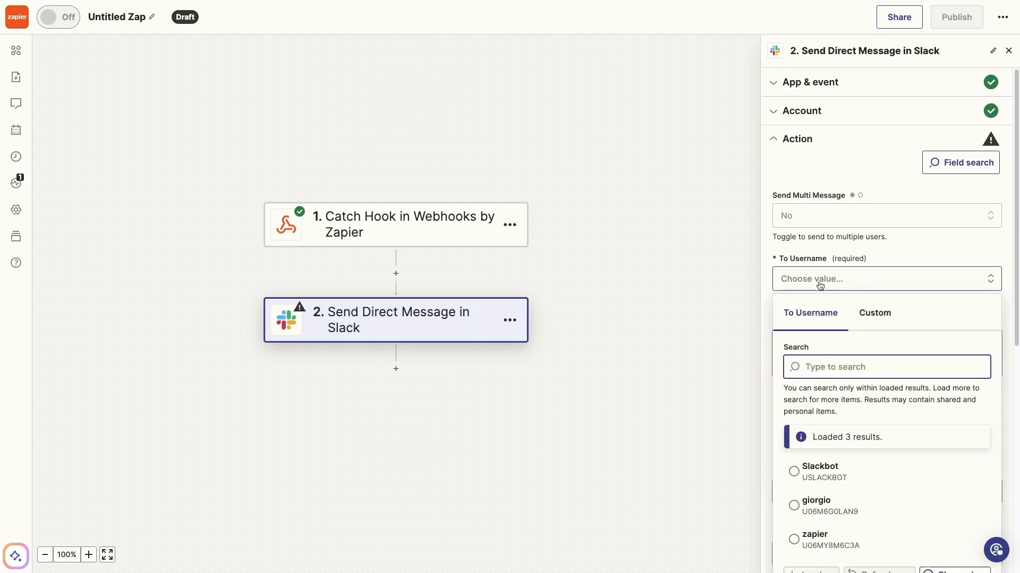
scroll(860, 435, down, 1)
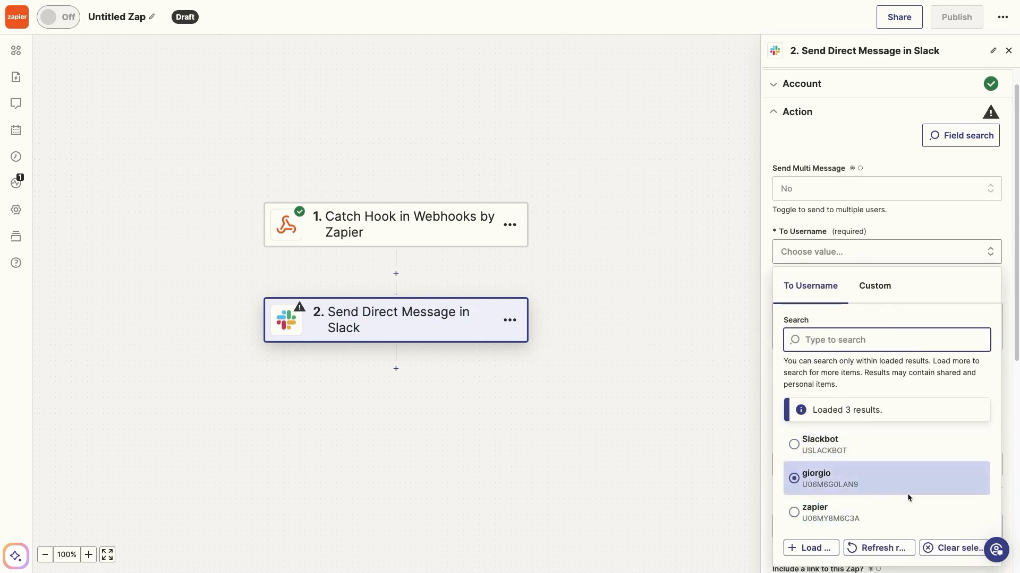
click(854, 482)
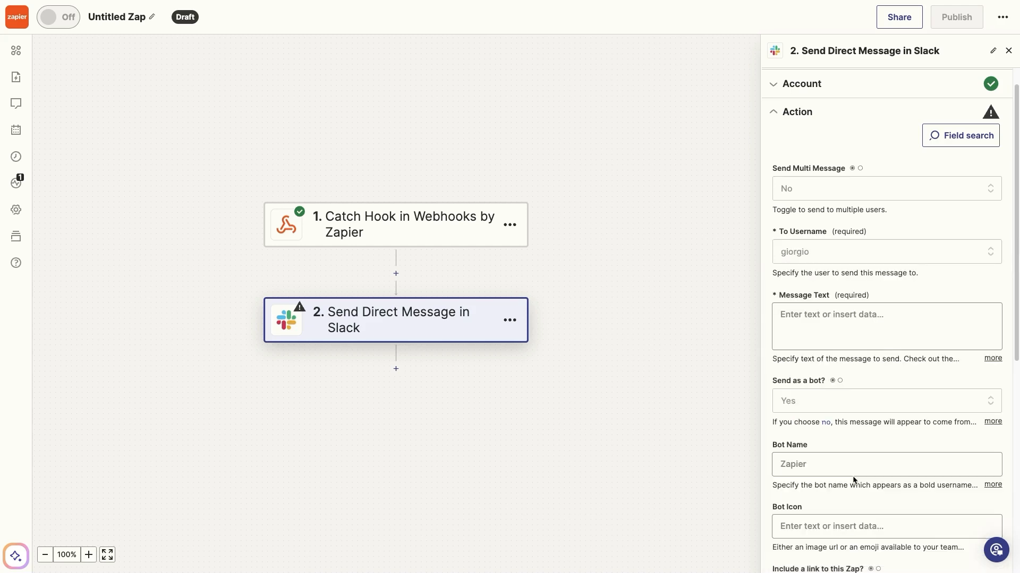
click(807, 307)
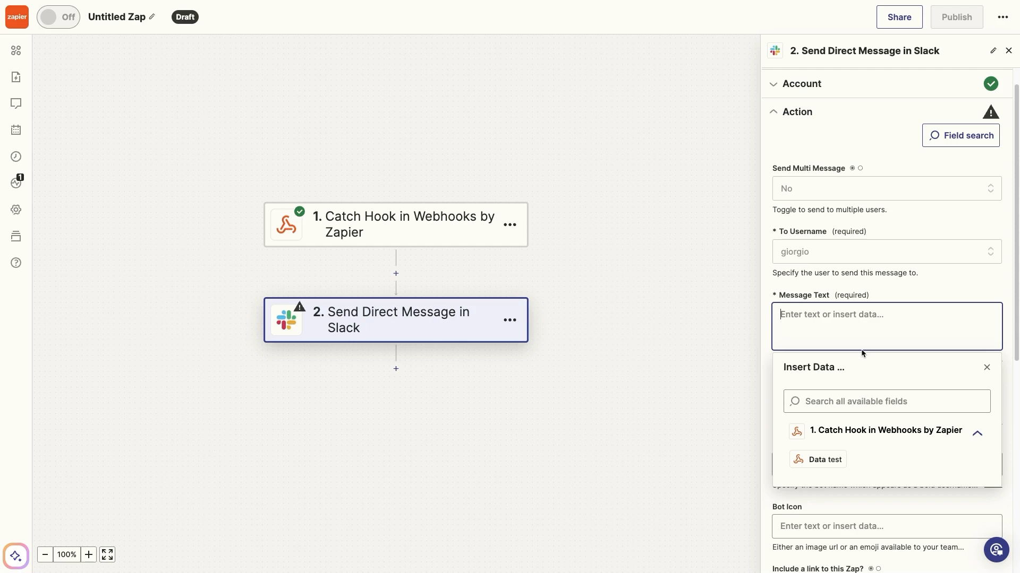
click(825, 460)
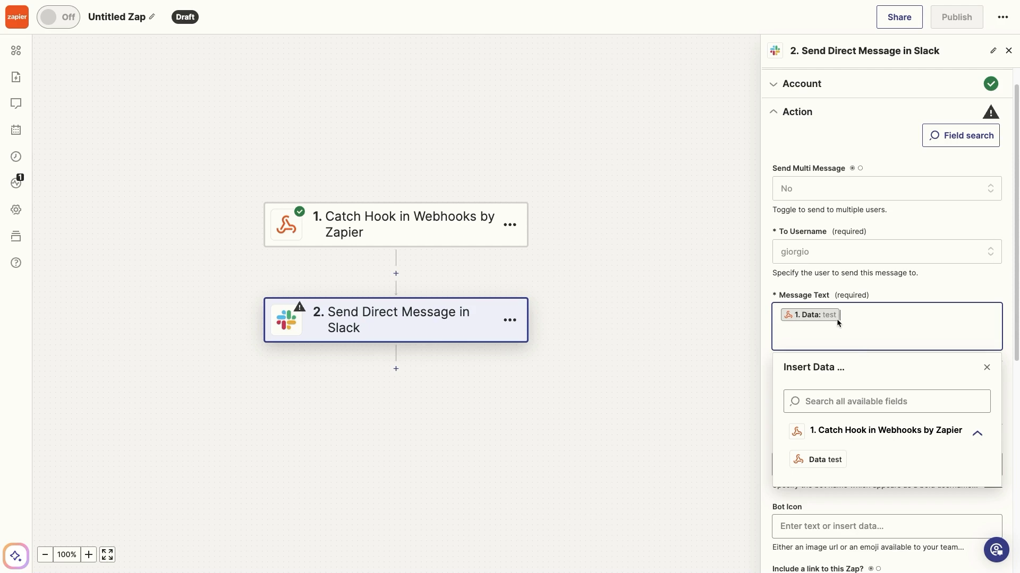
click(873, 299)
Set the bot name to 'Summary' and Include link to No
scroll(826, 314, down, 2)
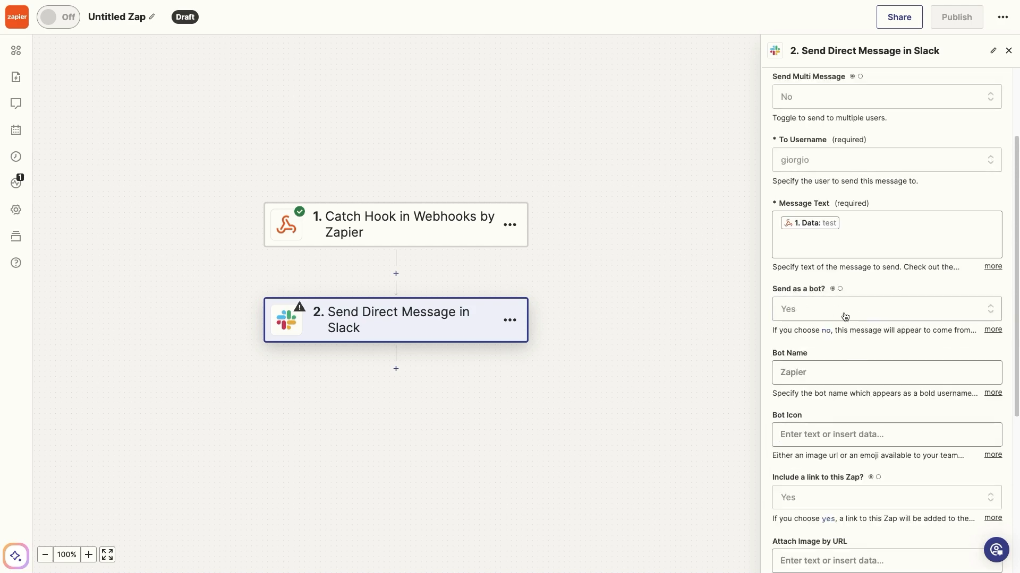
scroll(839, 319, down, 5)
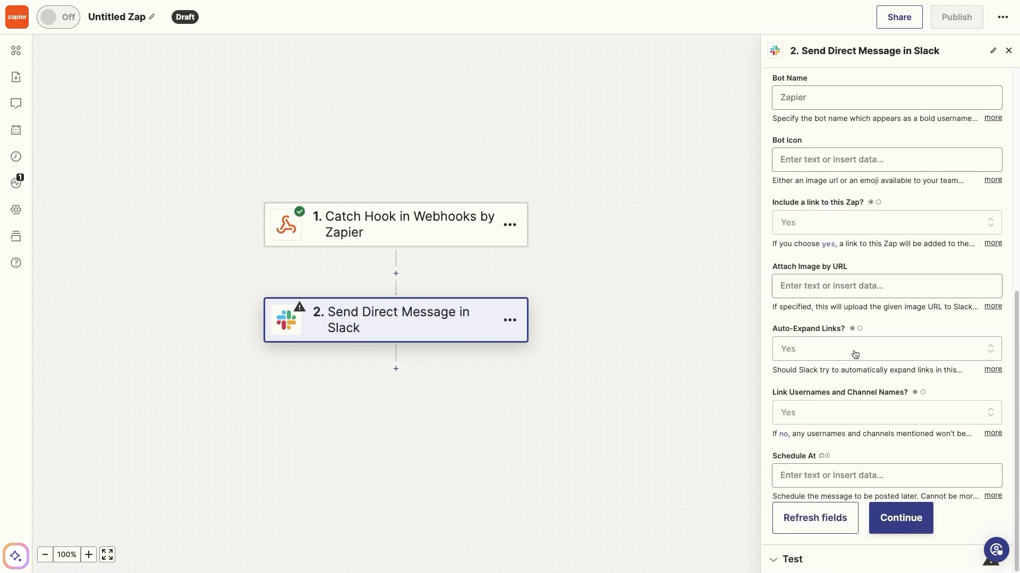
click(809, 101)
text(Summary)
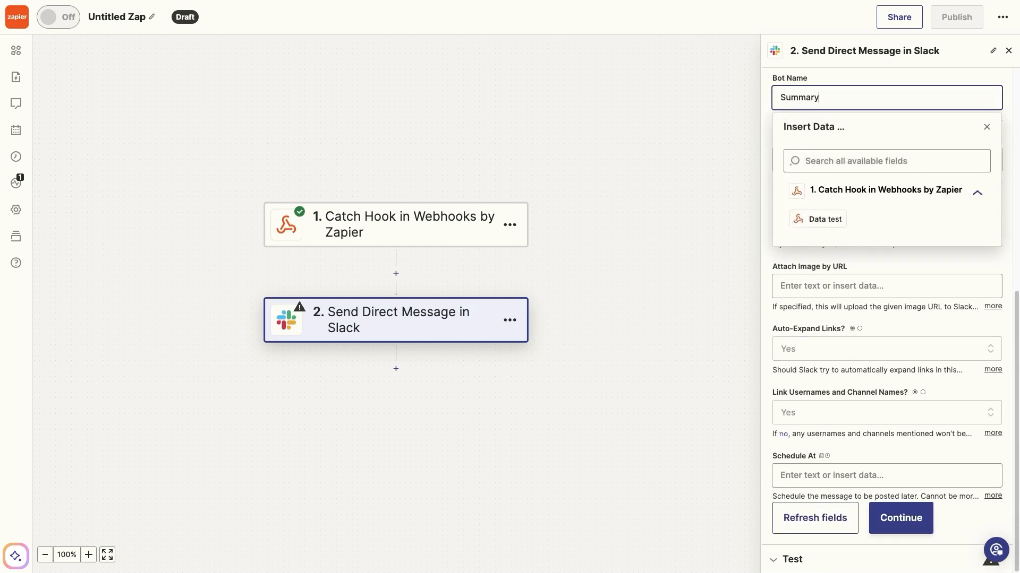
click(826, 85)
click(838, 220)
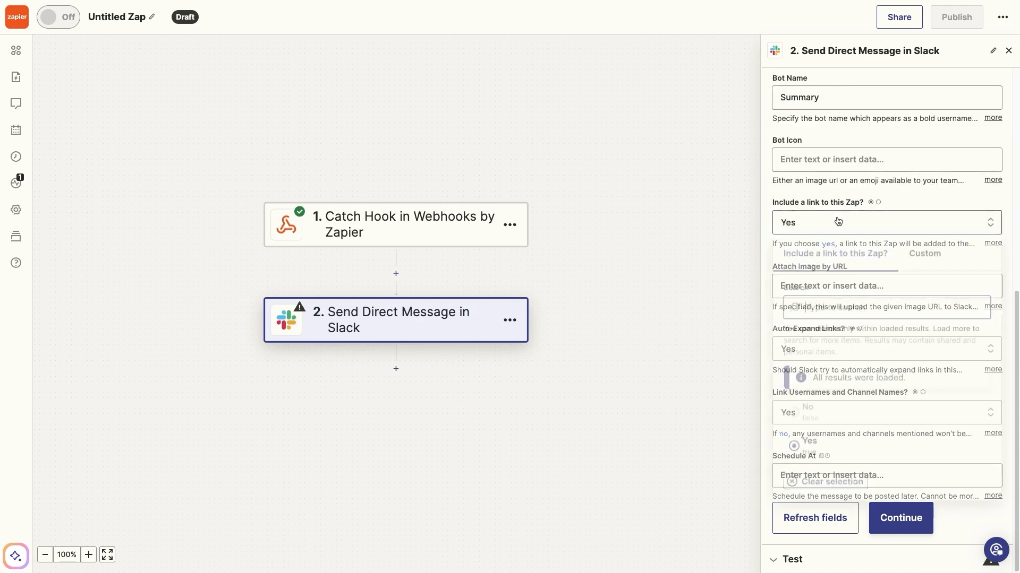
click(806, 409)
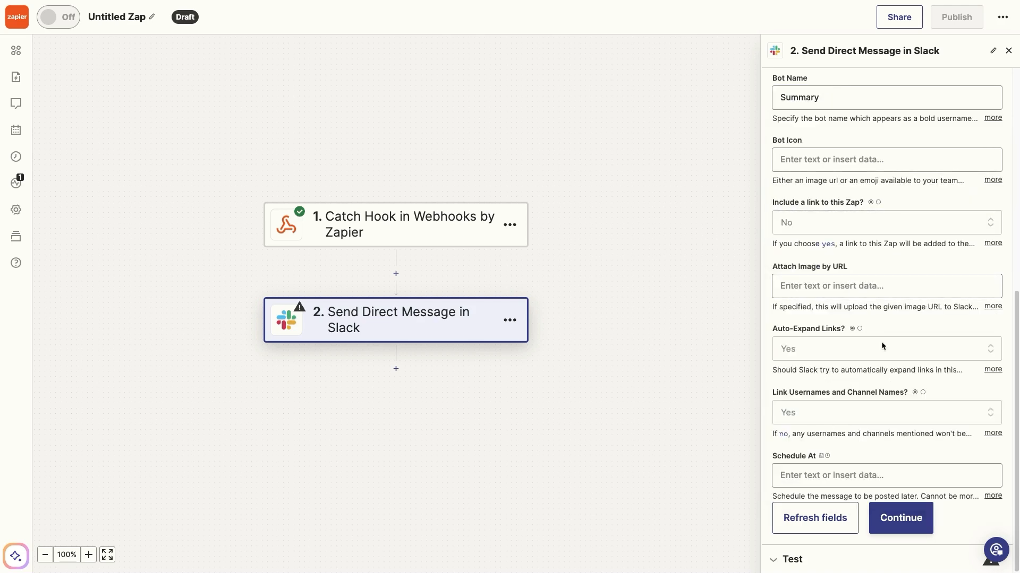
Continue and send a successful test message from the Slack step
click(894, 522)
click(876, 543)
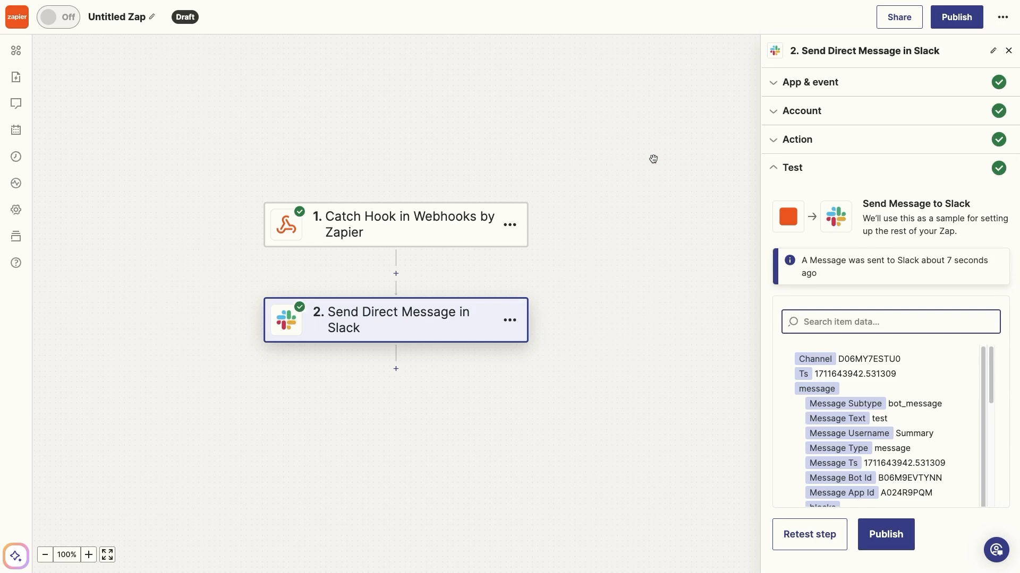
mouse_move(2, 150)
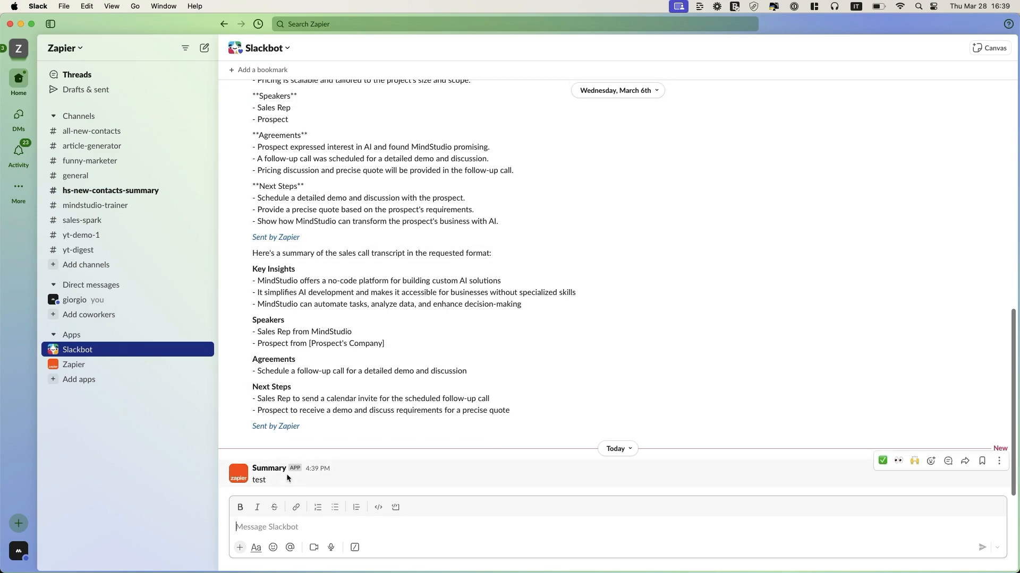
Reply to the Summary bot's 'test' message in the Slackbot DM with a keycap 1 emoji
click(273, 481)
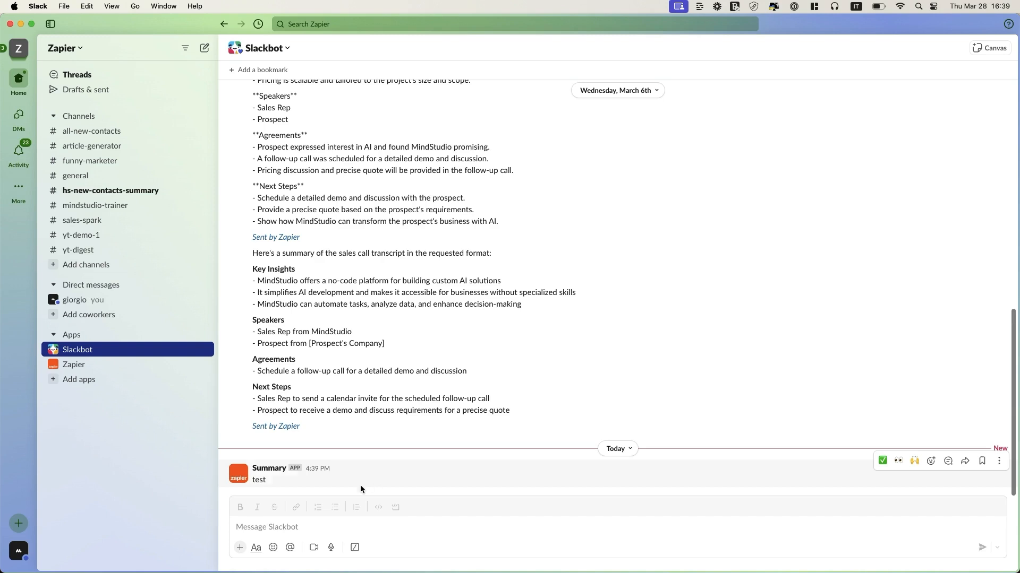
click(273, 547)
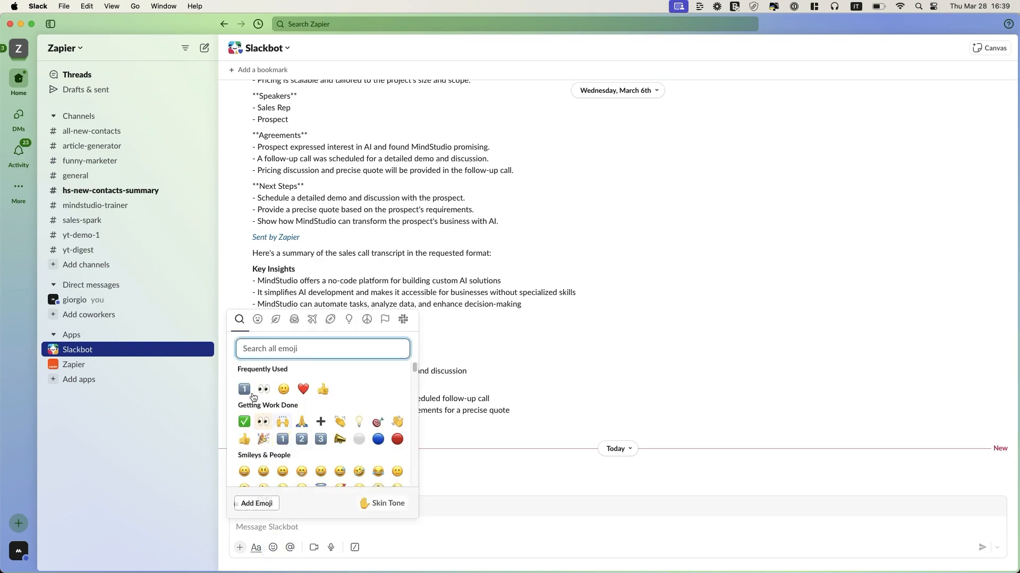
click(282, 439)
key(Return)
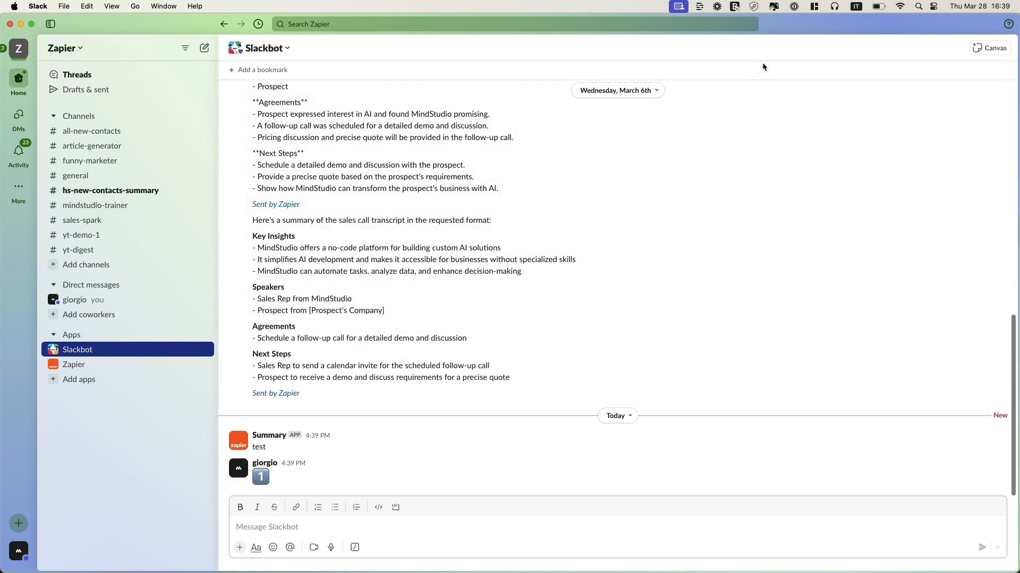
click(781, 28)
key(ctrl+Right)
Publish the app, start a new thread in the live summarizer, and upload pt_demo.docx
click(986, 14)
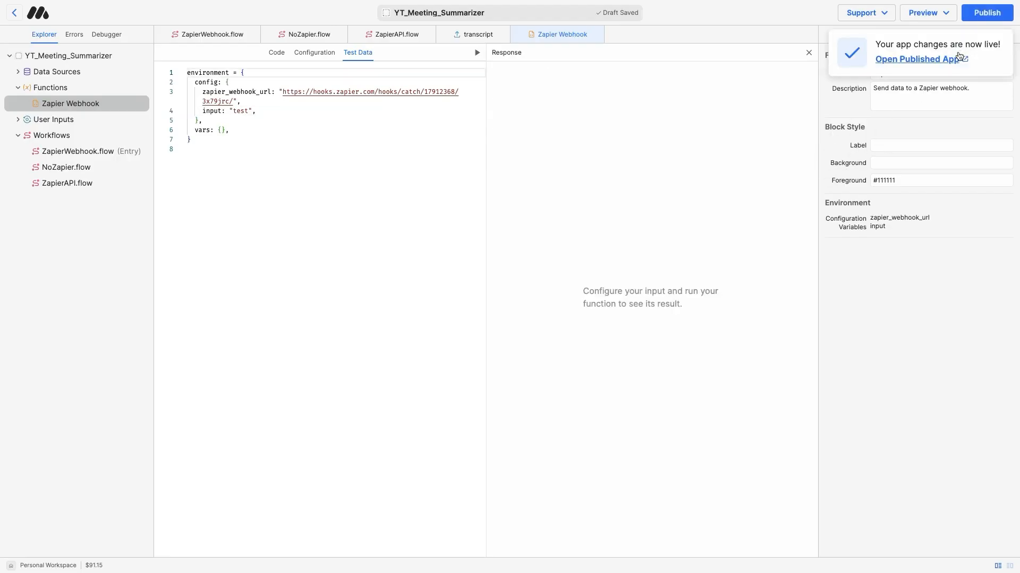
click(953, 57)
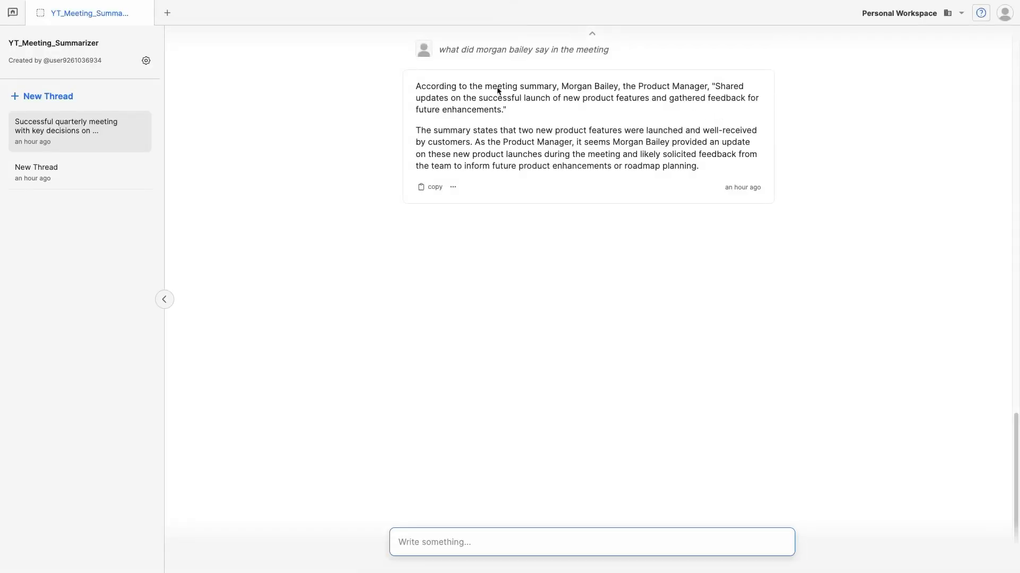
click(120, 98)
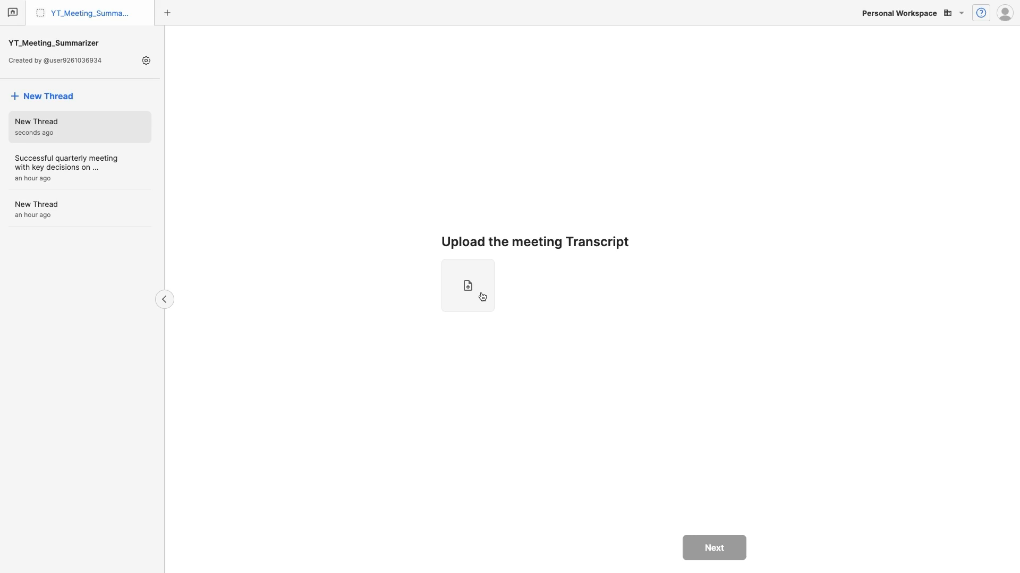
click(482, 295)
double_click(301, 263)
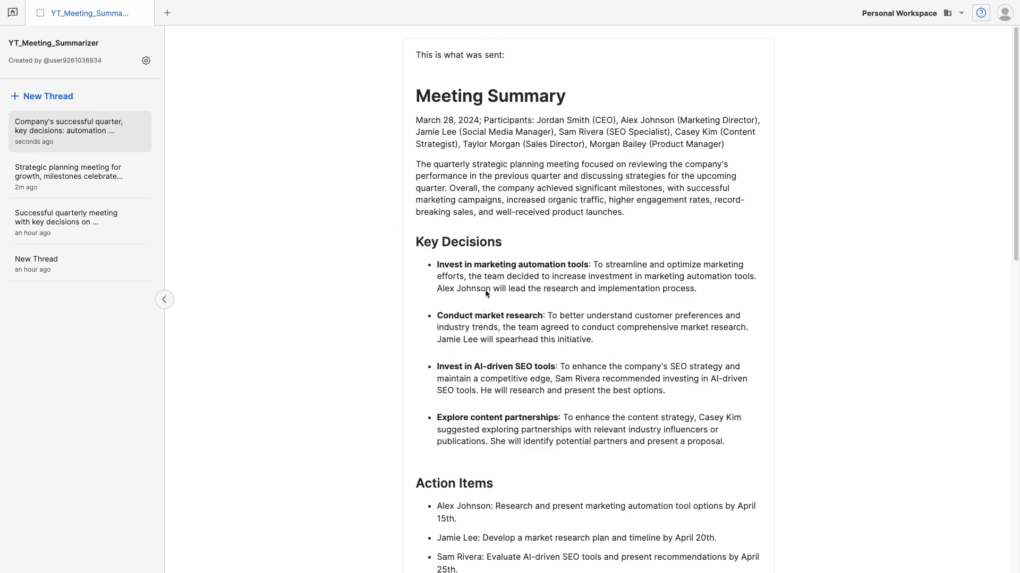
scroll(510, 150, down, 3)
scroll(511, 150, down, 7)
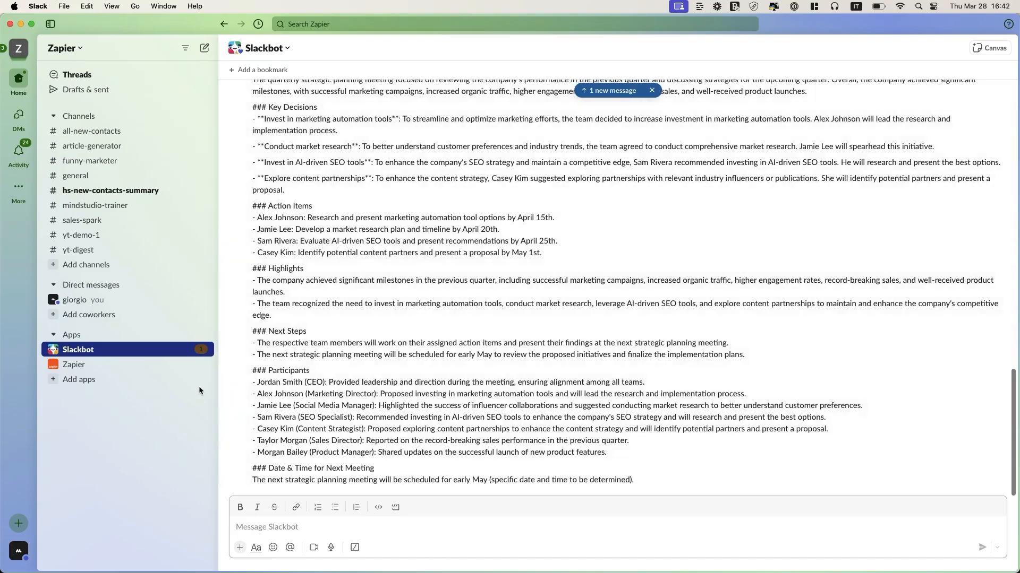
Scroll the Slackbot DM to read the Summary bot's new Meeting Summary message
scroll(299, 372, up, 4)
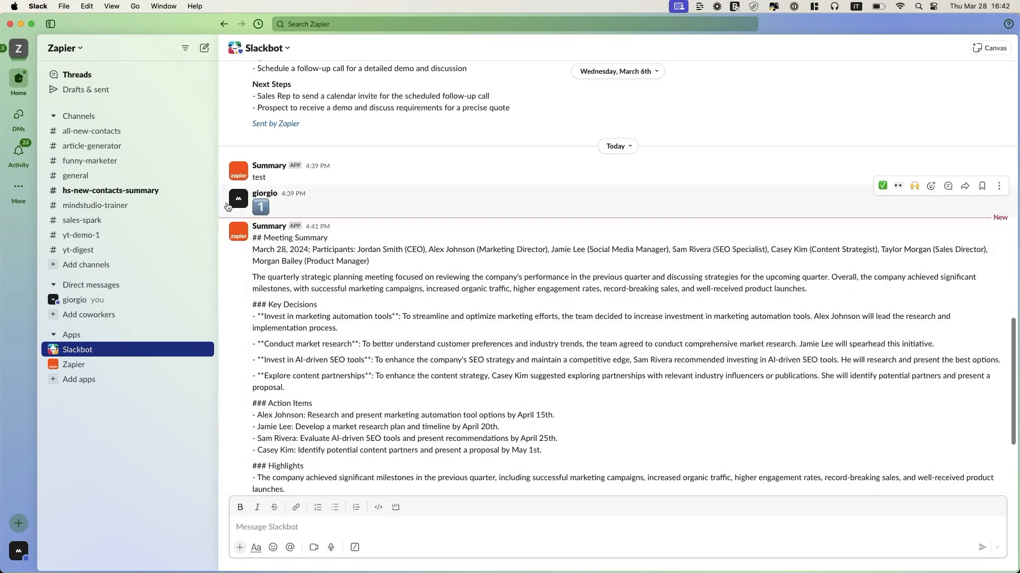
scroll(285, 201, down, 3)
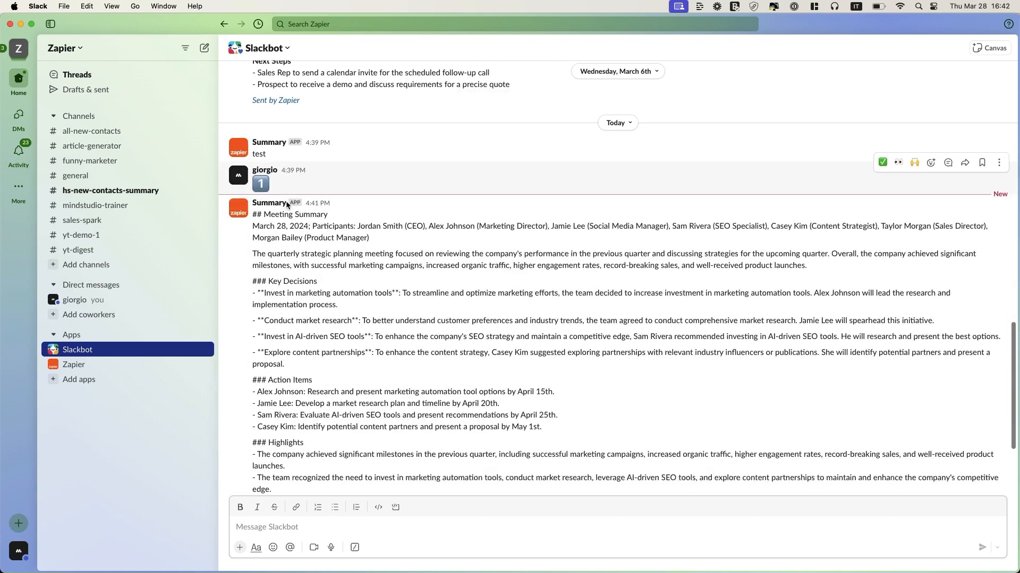